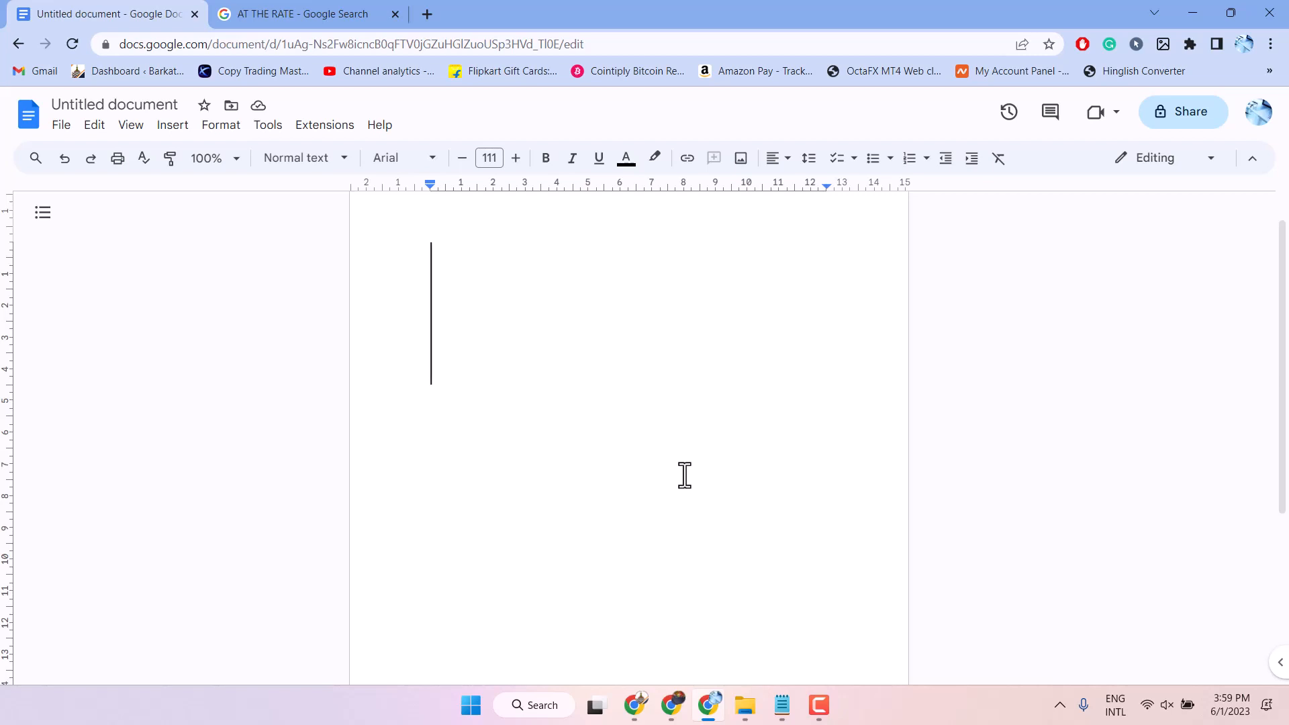
# Insert a new drawing into the blank document
pyautogui.click(173, 124)
pyautogui.moveTo(237, 327)
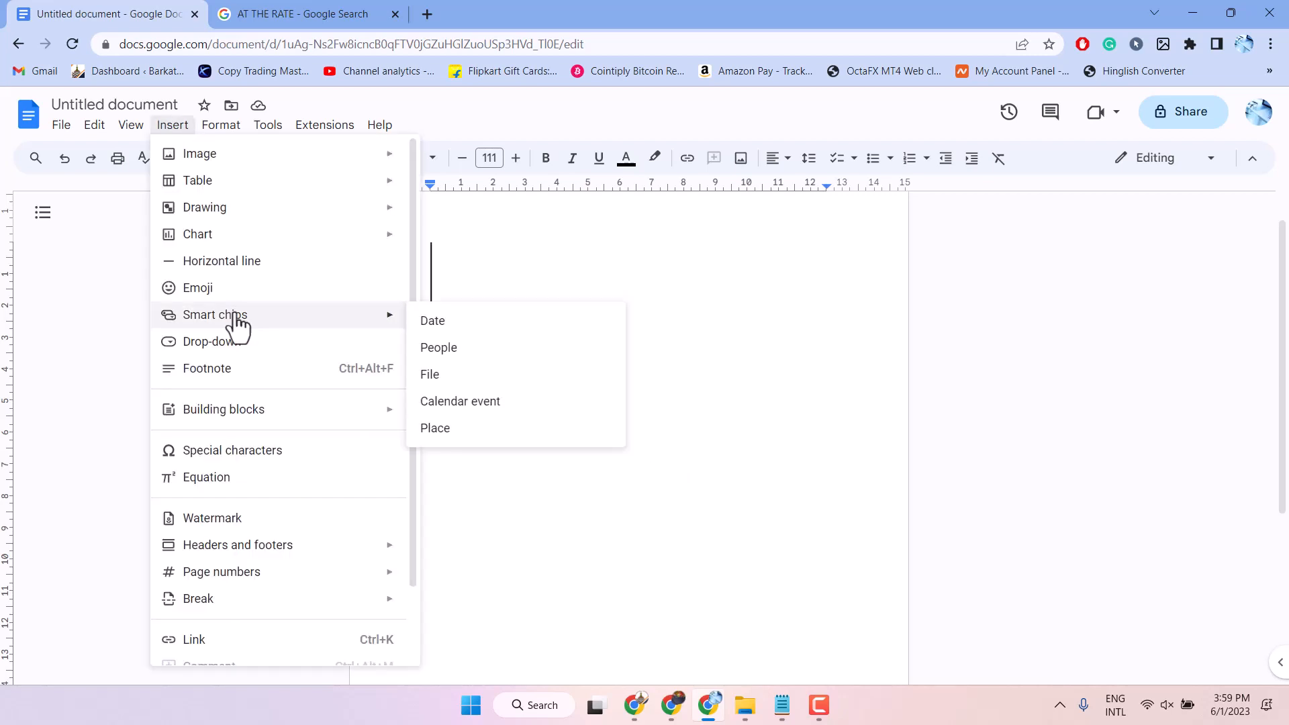
pyautogui.moveTo(258, 219)
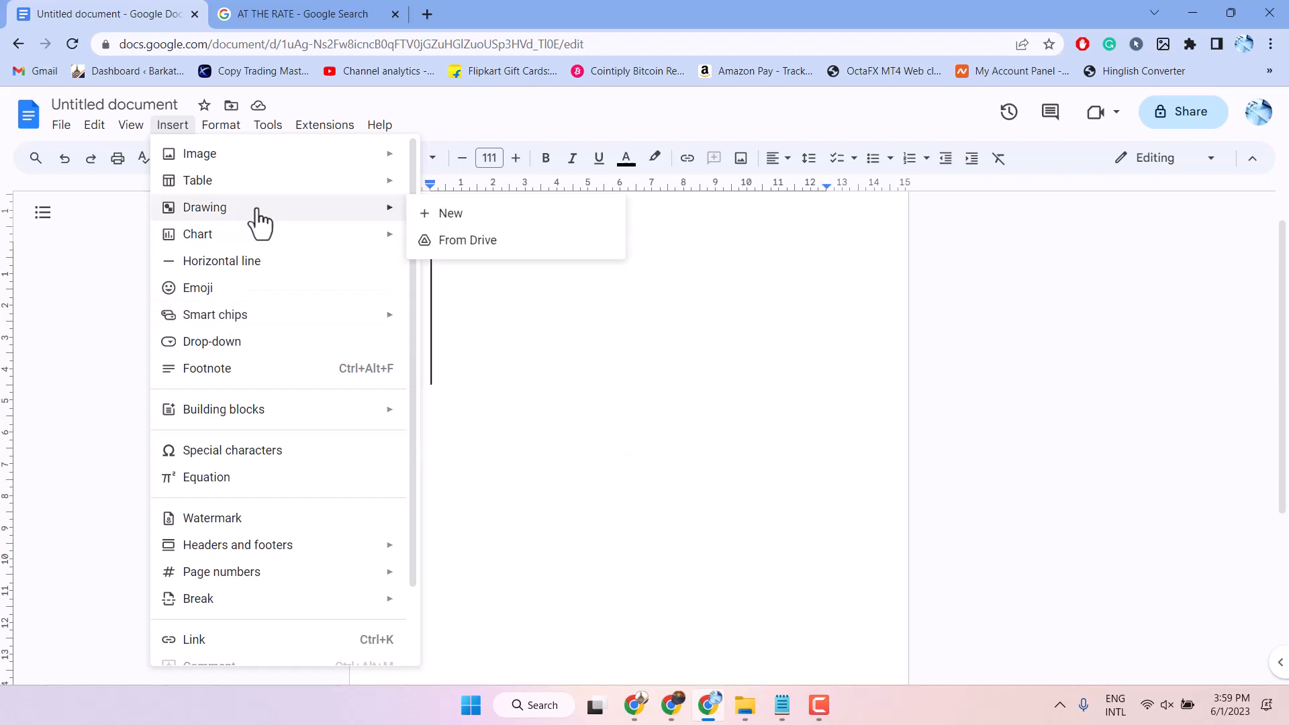
pyautogui.click(443, 215)
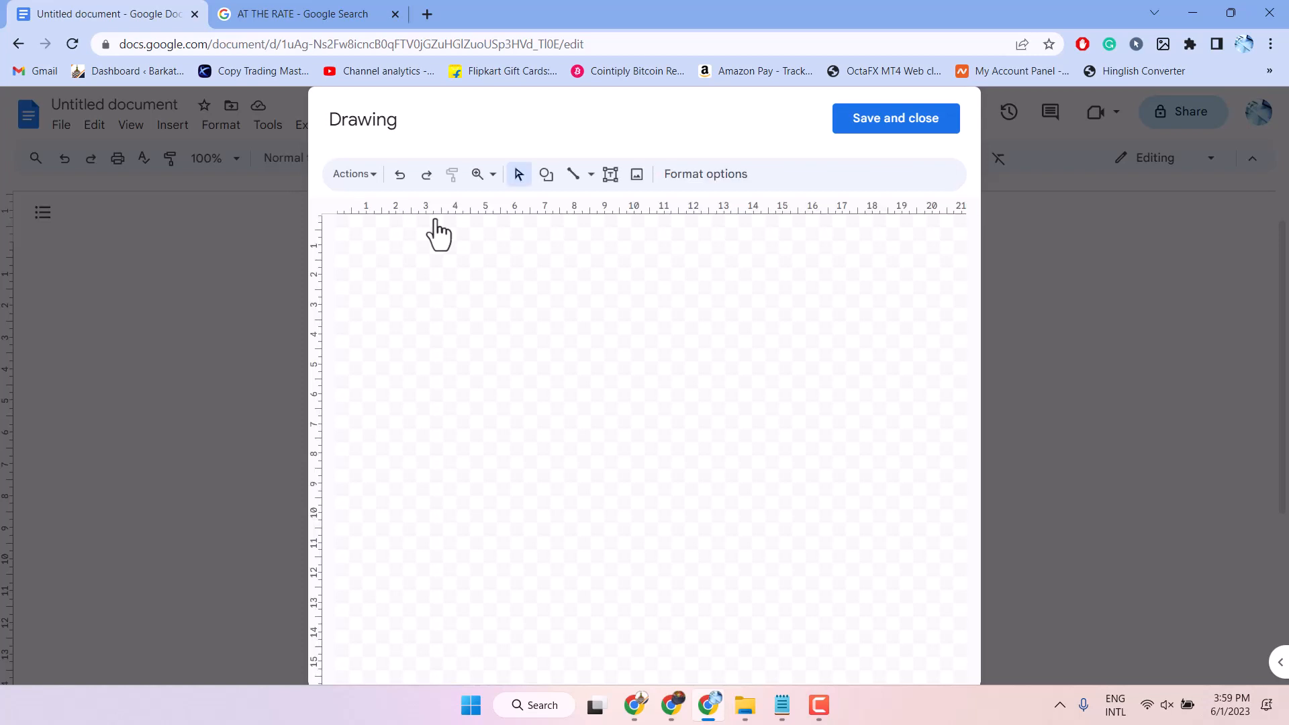
# Draw a circle about 10 ruler units across in the middle of the drawing canvas
pyautogui.click(547, 176)
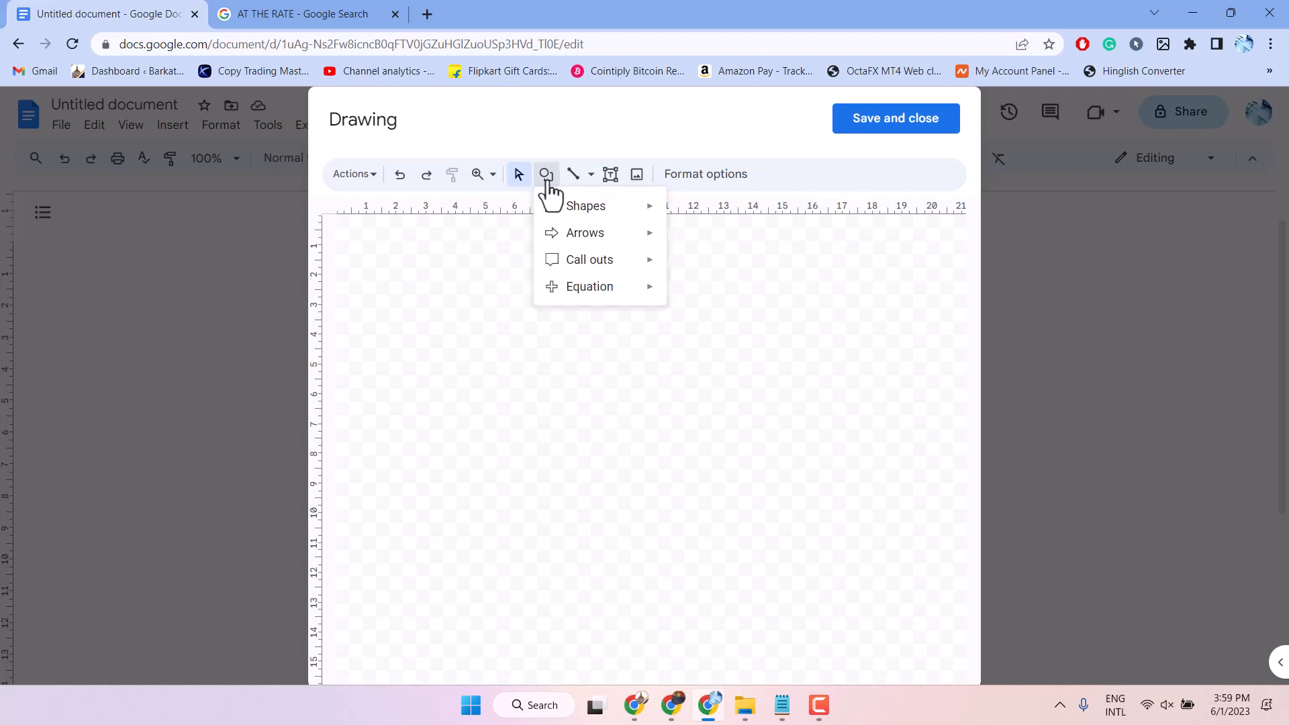
pyautogui.moveTo(562, 211)
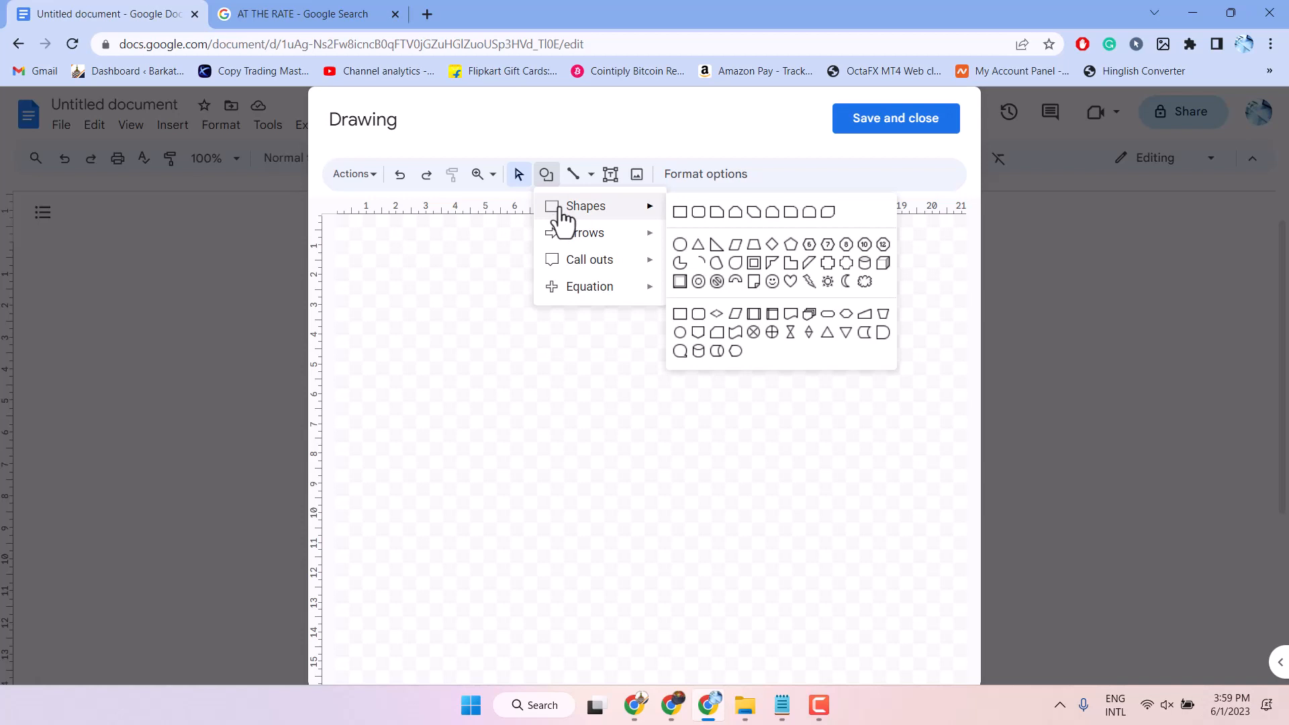
pyautogui.click(681, 248)
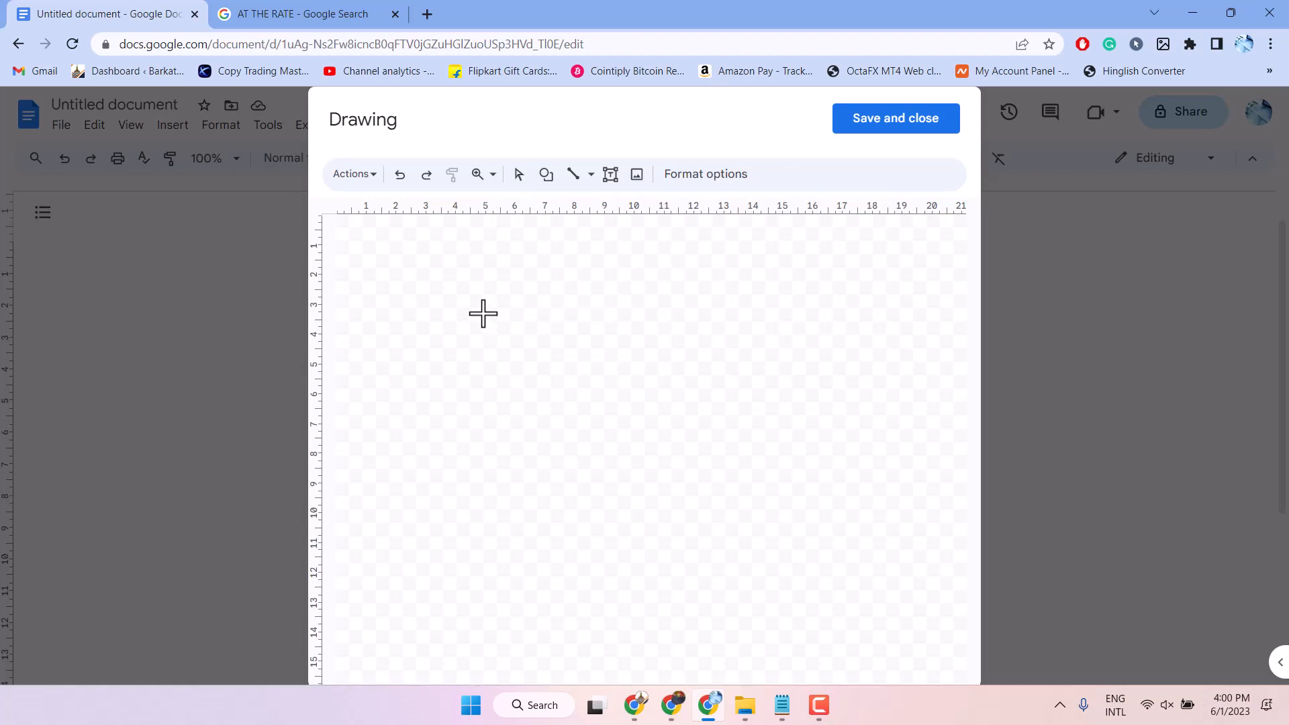
pyautogui.moveTo(484, 314)
pyautogui.mouseDown()
pyautogui.moveTo(646, 473)
pyautogui.moveTo(781, 522)
pyautogui.mouseUp()
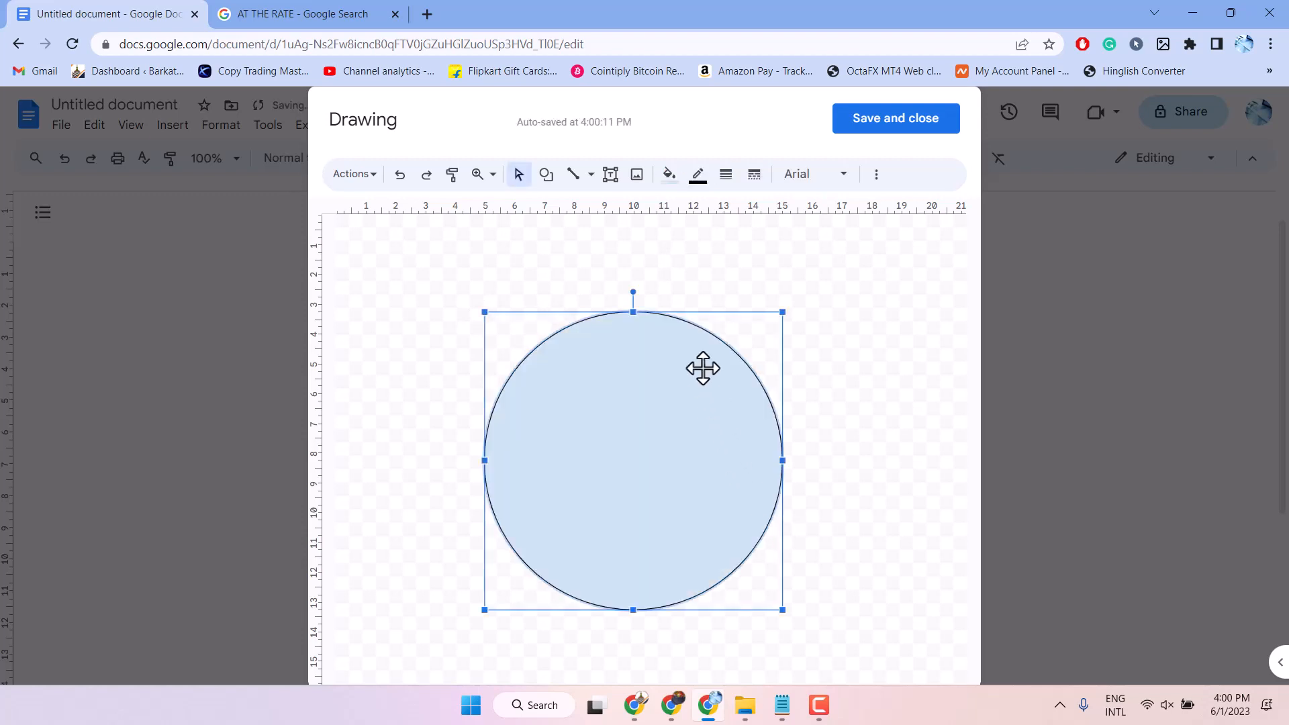
# Add a text box across the circle's middle, fit its width inside the circle, and enter the text TESTING
pyautogui.click(608, 188)
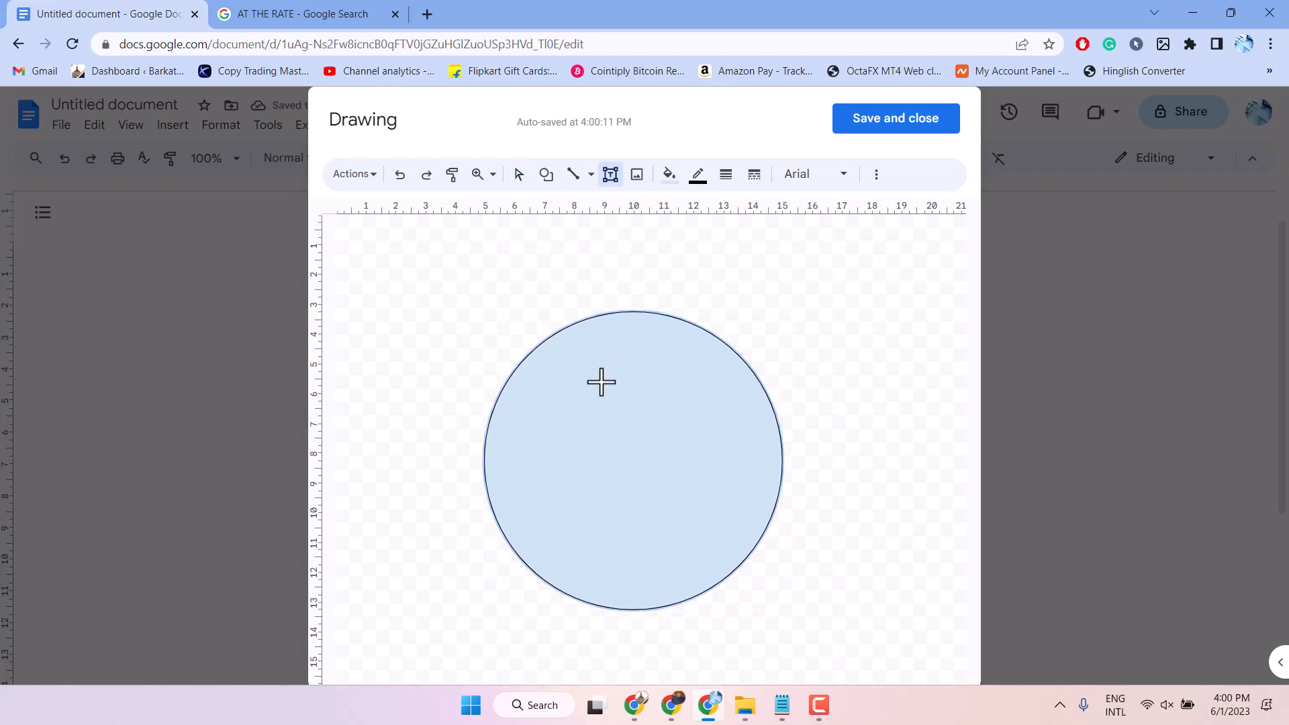
pyautogui.click(575, 398)
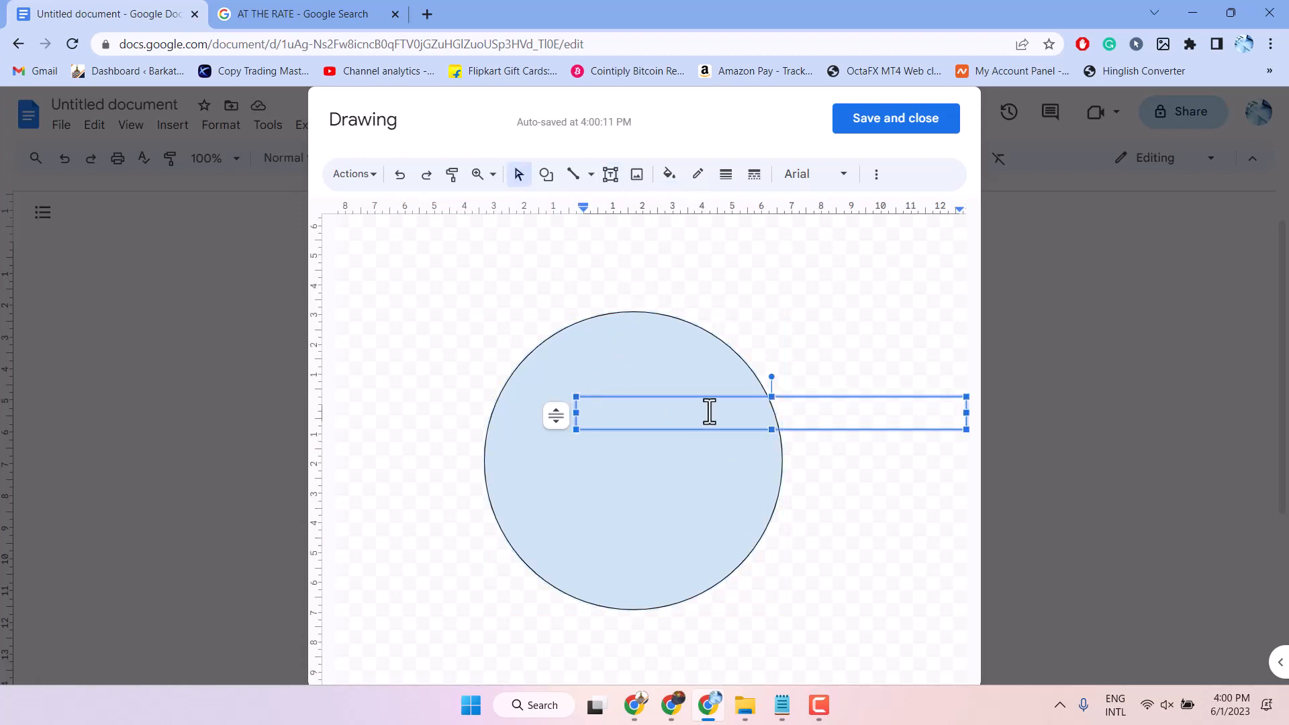
pyautogui.moveTo(709, 397); pyautogui.dragTo(633, 443)
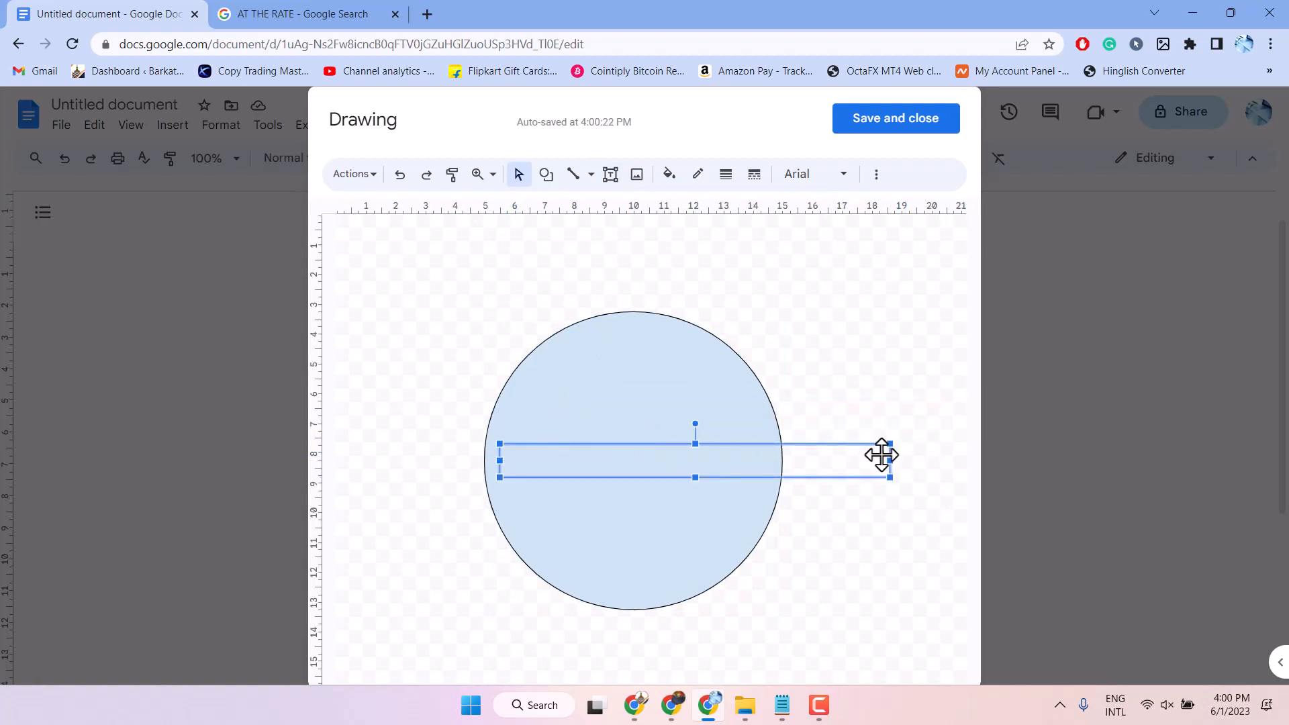
pyautogui.moveTo(890, 461); pyautogui.dragTo(762, 459)
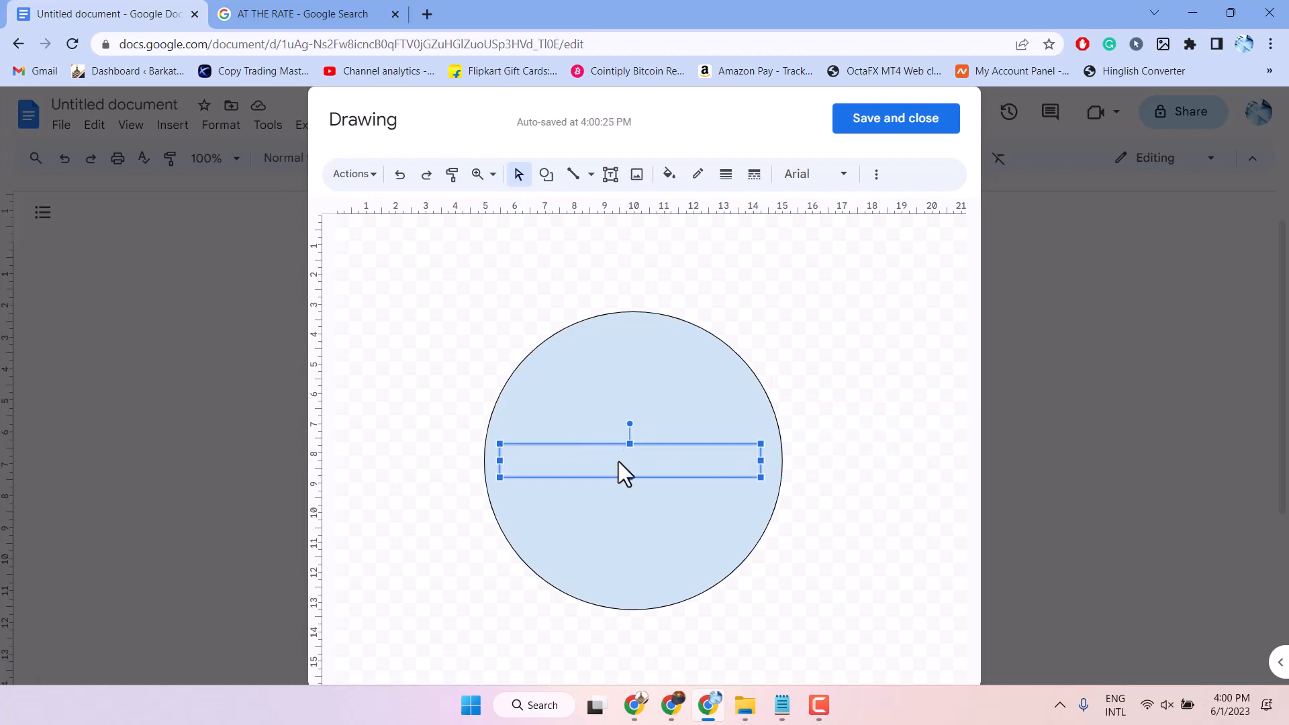
pyautogui.write('T')
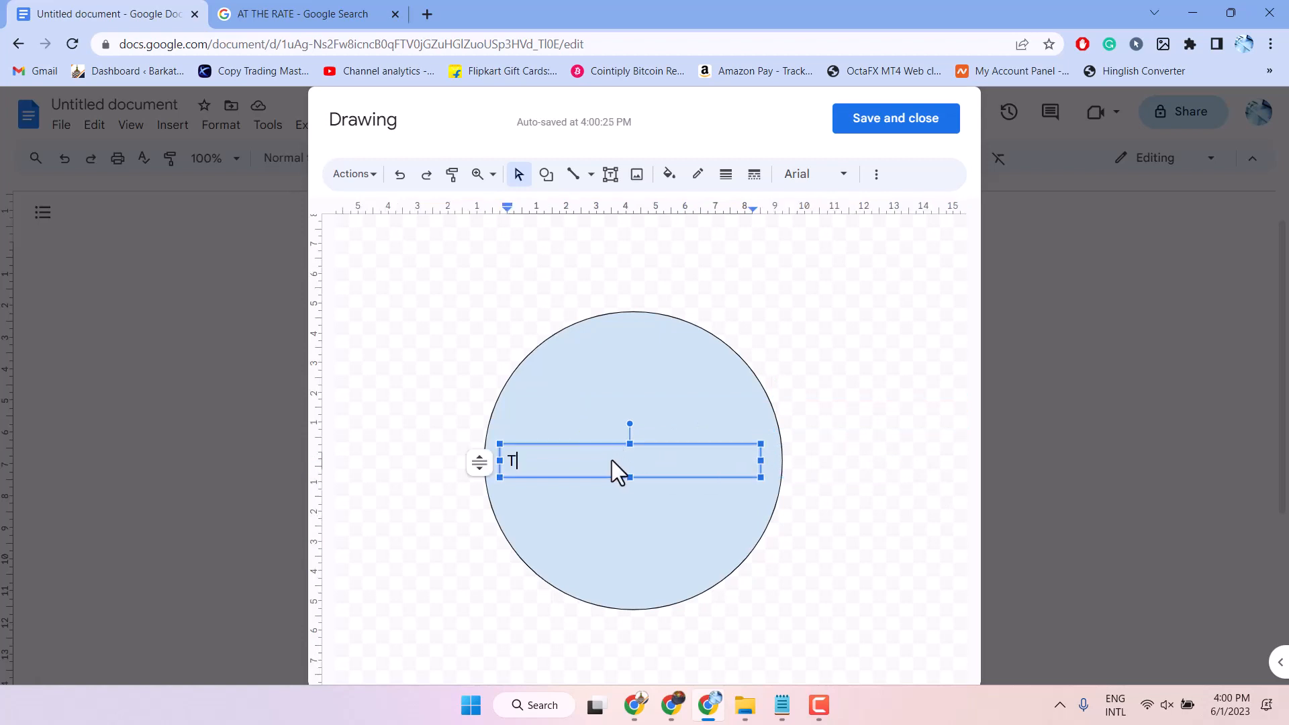
pyautogui.write('ESTING')
# Make the circle's fill transparent
pyautogui.click(722, 350)
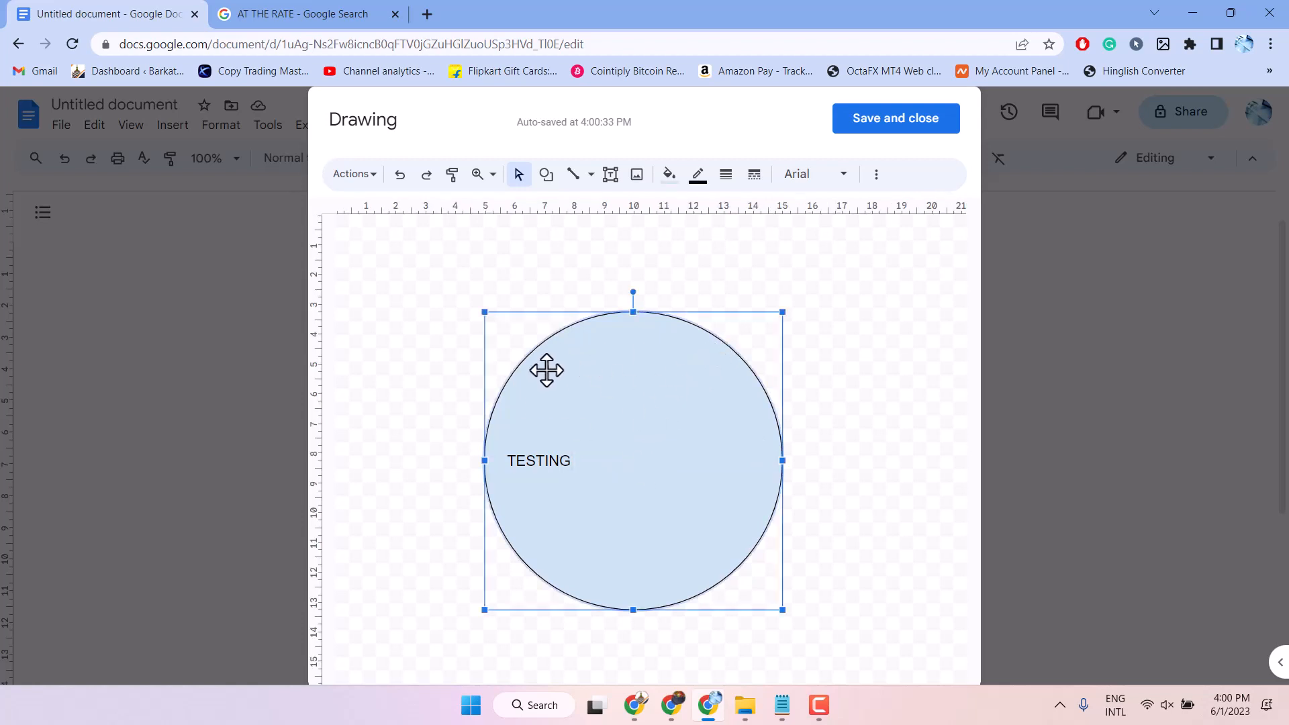
pyautogui.click(669, 176)
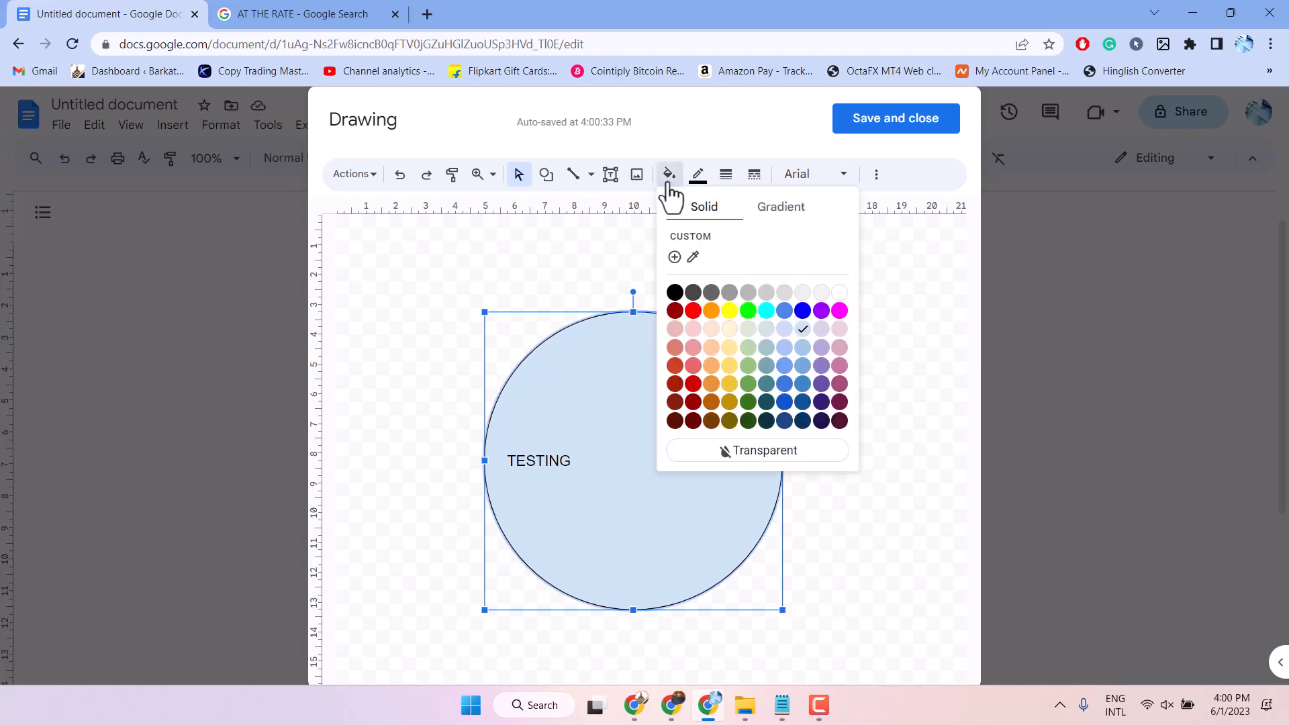
pyautogui.click(766, 451)
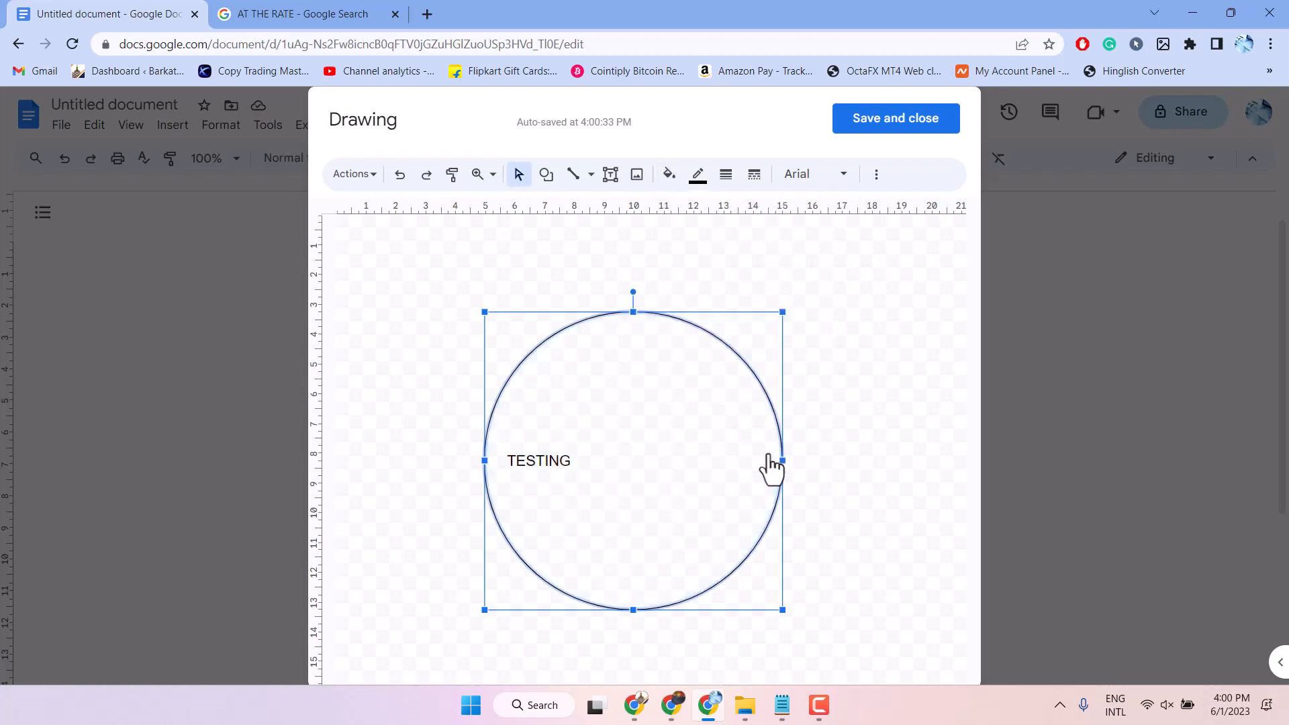
# Narrow the text box slightly from its right edge and select the word TESTING
pyautogui.doubleClick(559, 462)
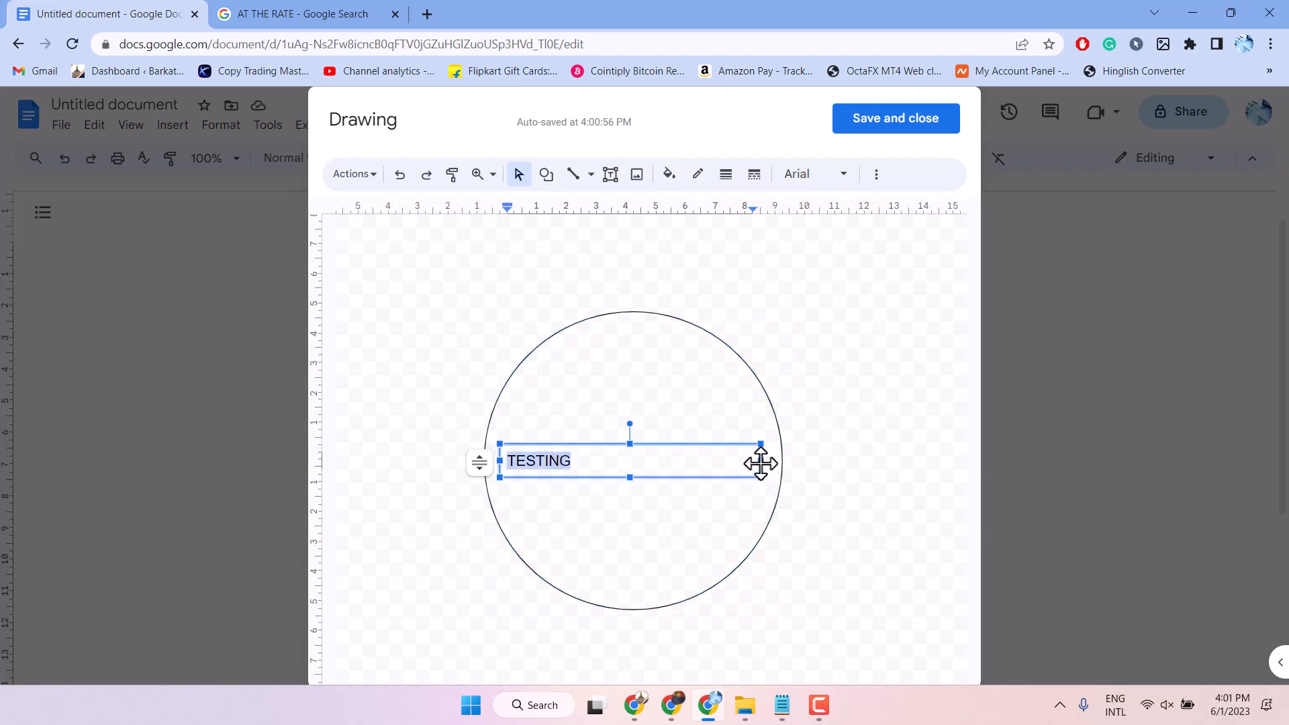
pyautogui.moveTo(761, 461); pyautogui.dragTo(738, 485)
pyautogui.doubleClick(555, 466)
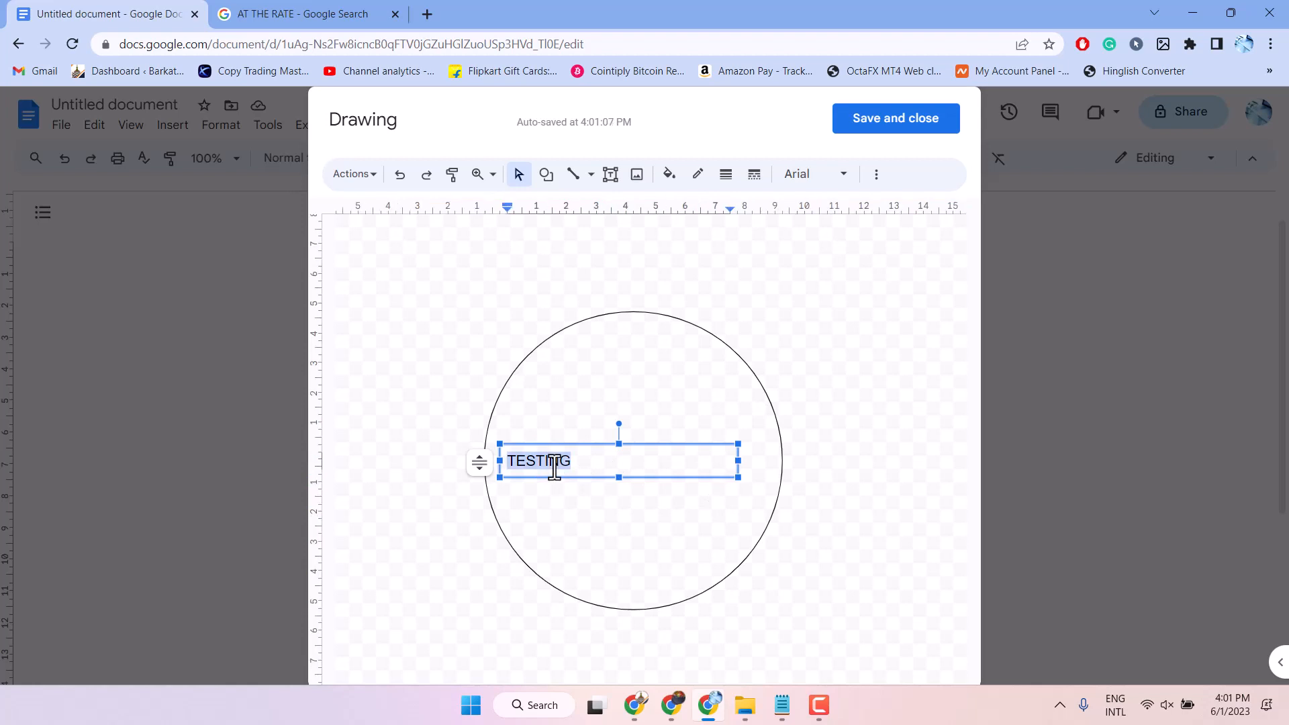
pyautogui.click(478, 176)
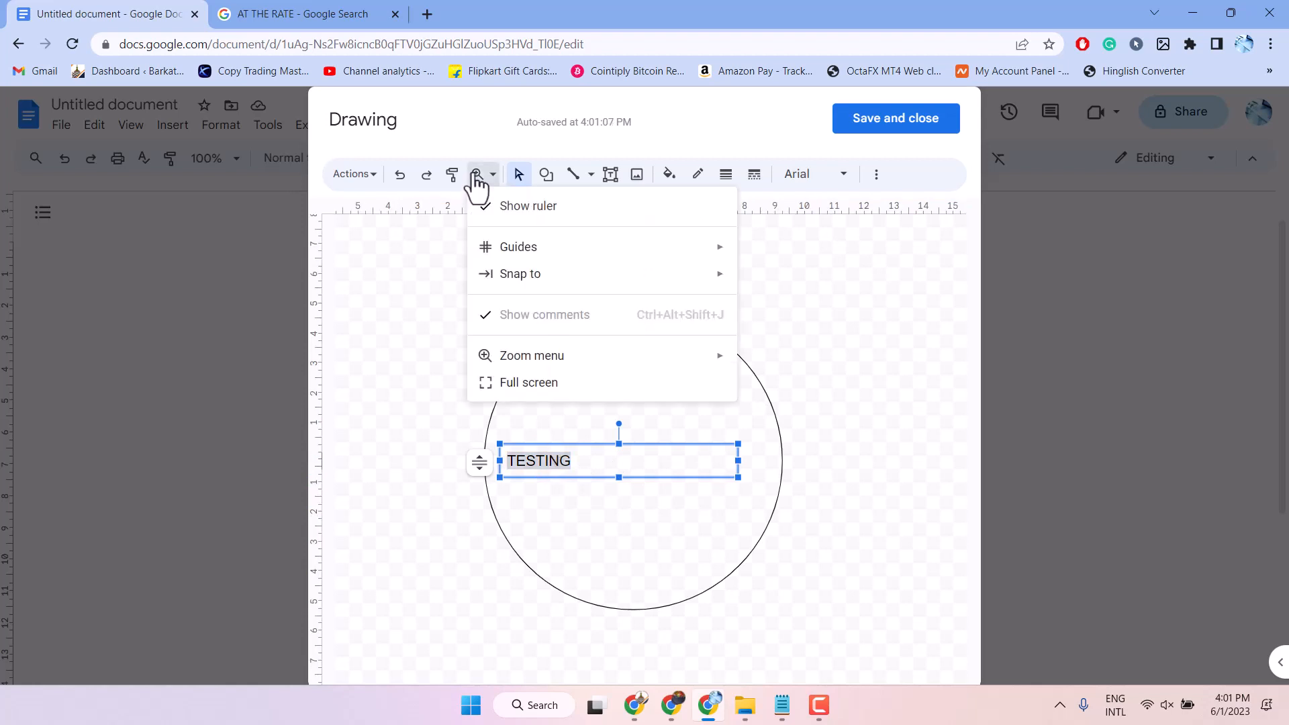
pyautogui.click(476, 176)
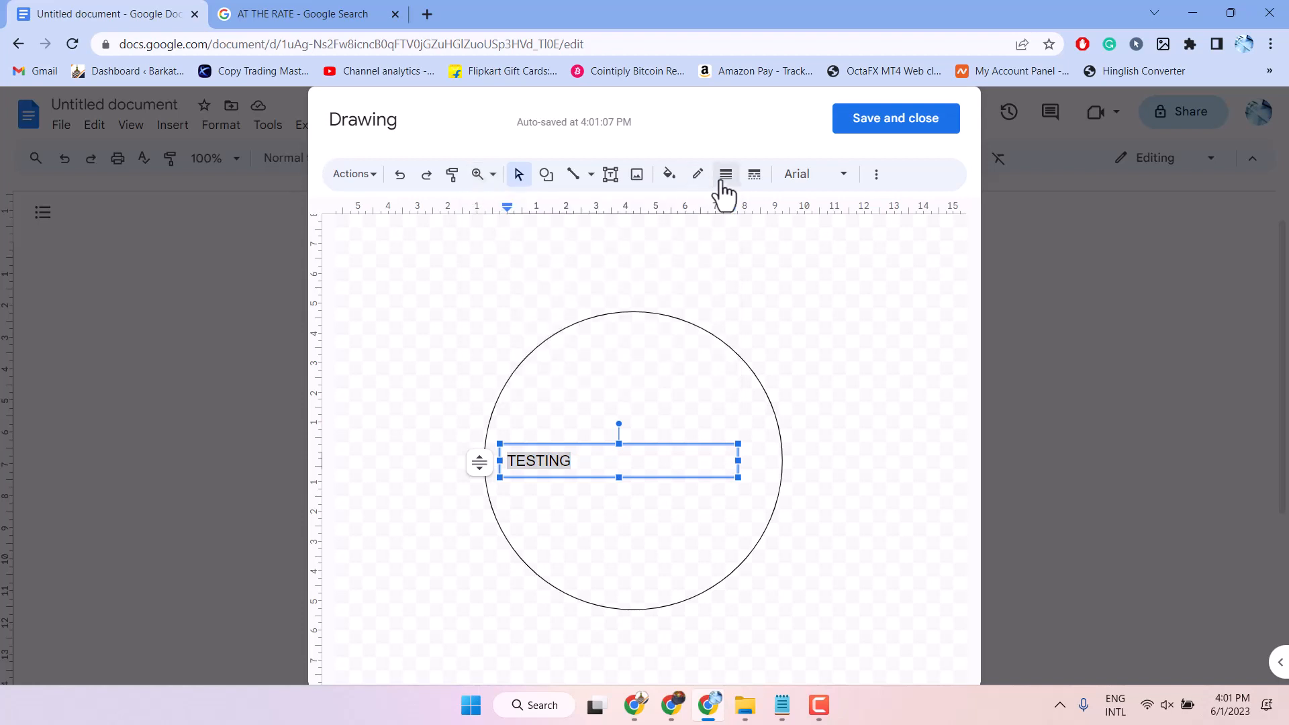
pyautogui.click(485, 175)
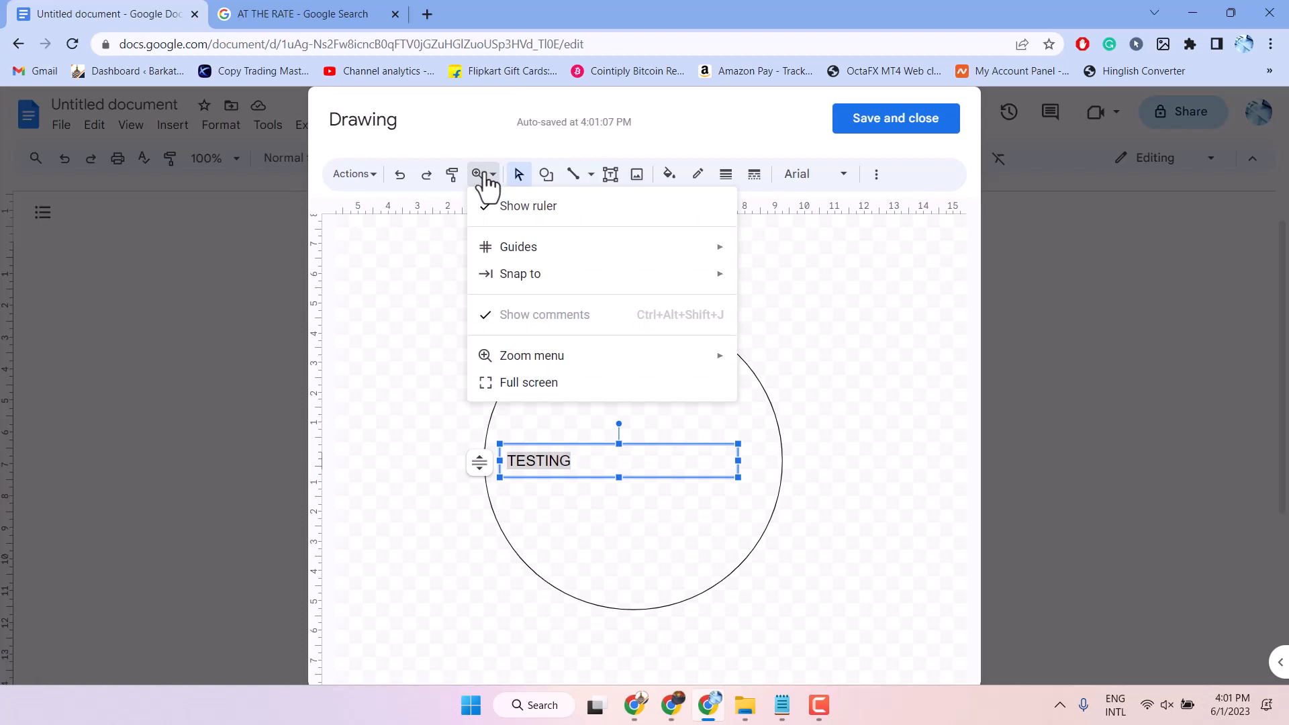
pyautogui.click(485, 176)
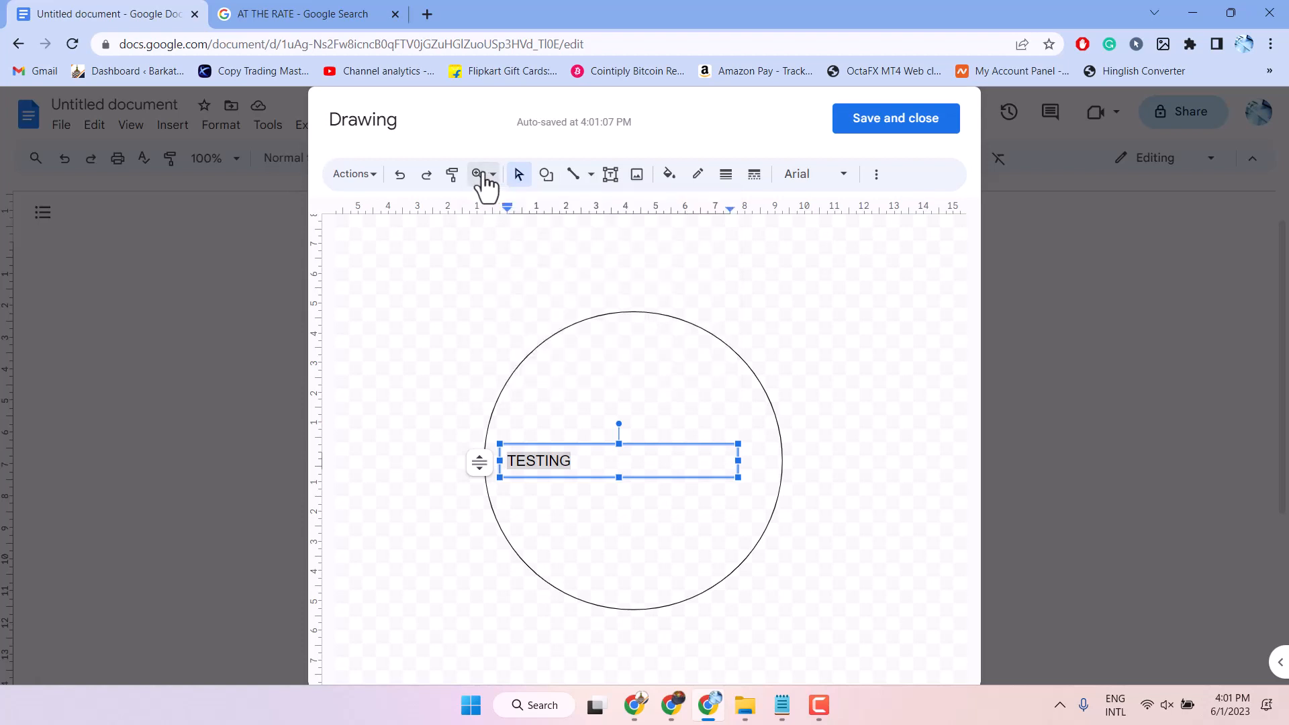
# Increase the font size of the TESTING text to 49
pyautogui.click(877, 176)
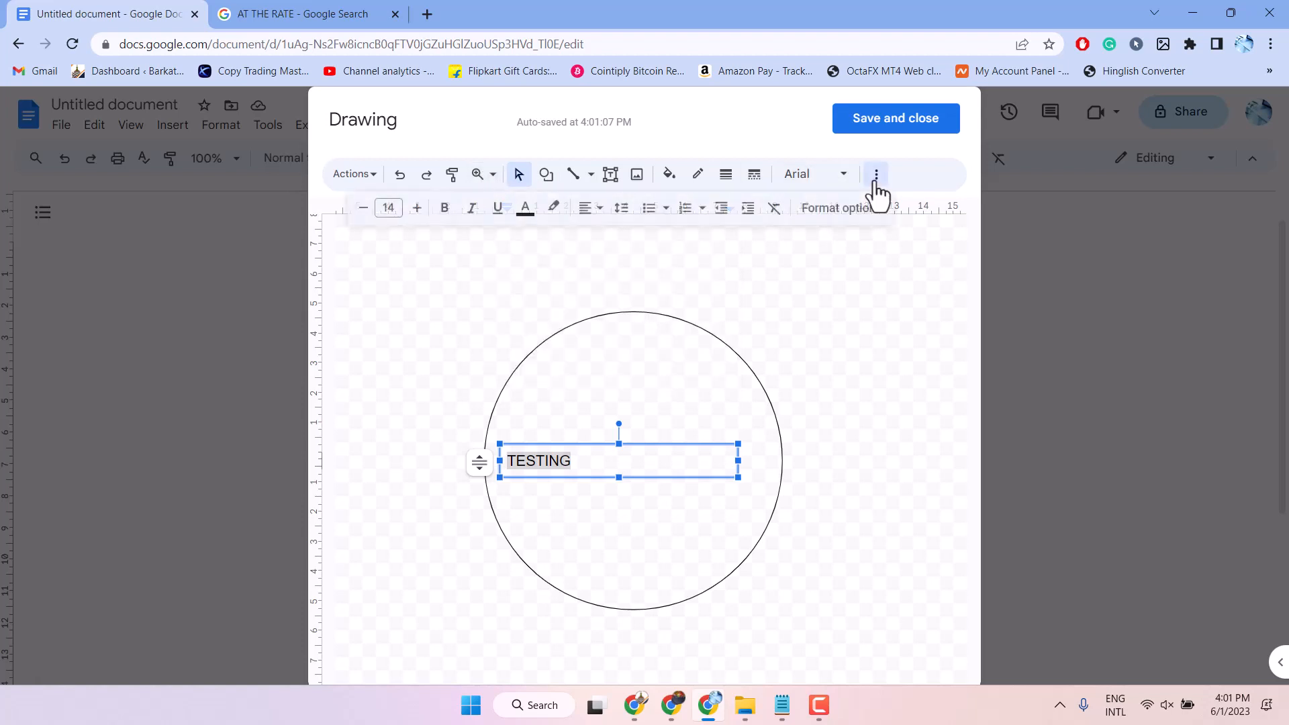
pyautogui.click(416, 208)
pyautogui.click(417, 208)
pyautogui.click(416, 208)
pyautogui.click(416, 208)
pyautogui.click(416, 209)
pyautogui.click(417, 208)
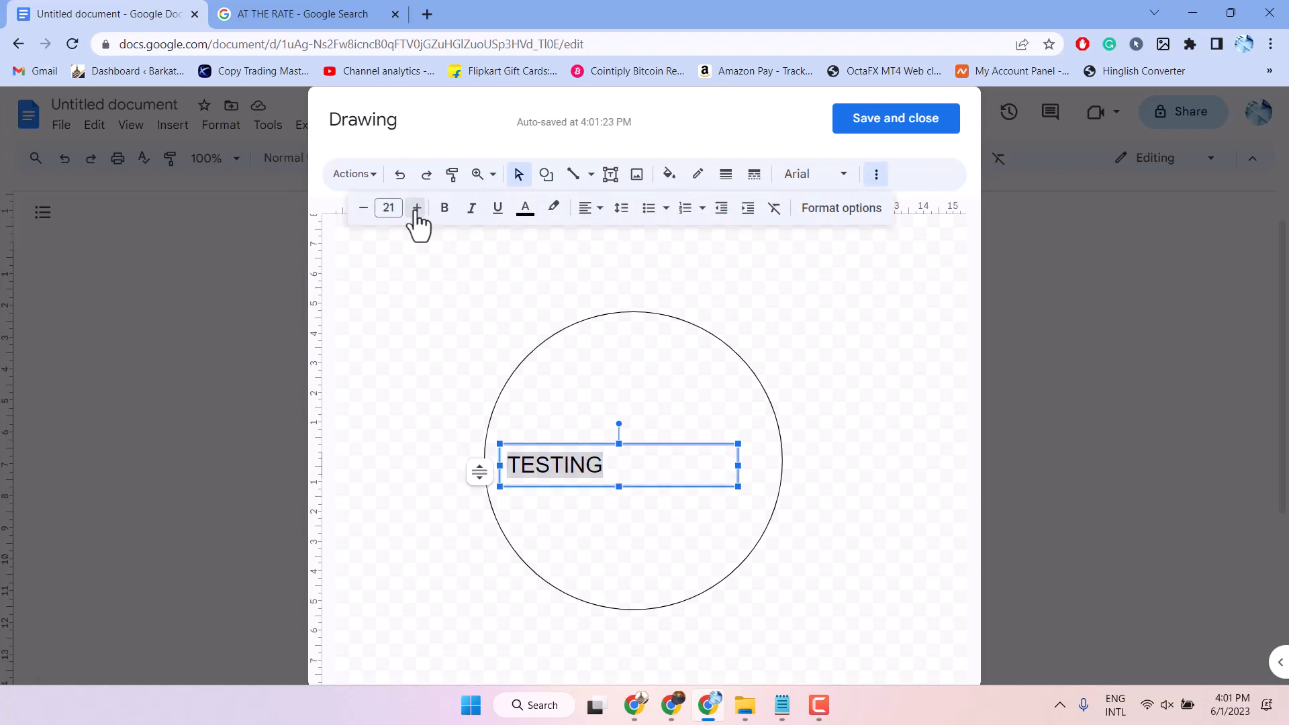
pyautogui.click(417, 208)
pyautogui.click(416, 208)
pyautogui.click(417, 208)
pyautogui.click(416, 208)
pyautogui.click(416, 208)
pyautogui.click(416, 208)
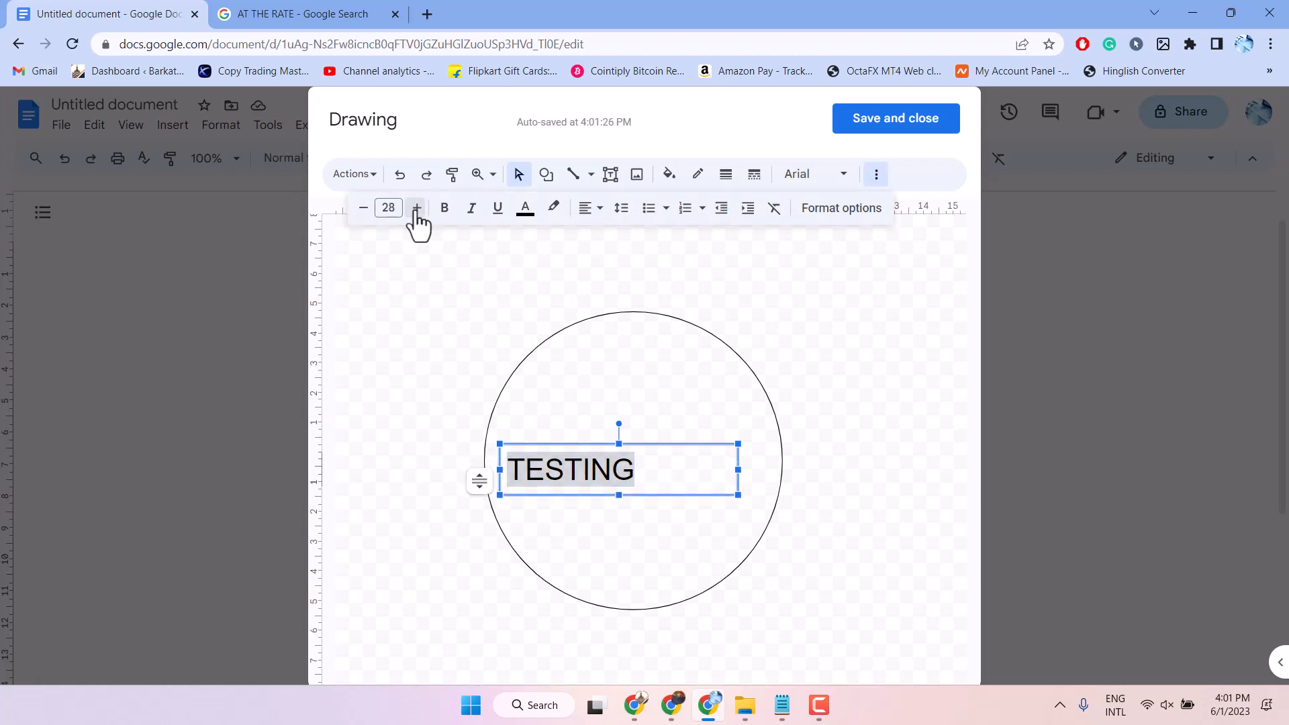
pyautogui.click(417, 208)
pyautogui.click(416, 209)
pyautogui.click(416, 209)
pyautogui.click(417, 208)
pyautogui.click(416, 208)
pyautogui.click(416, 208)
pyautogui.click(416, 209)
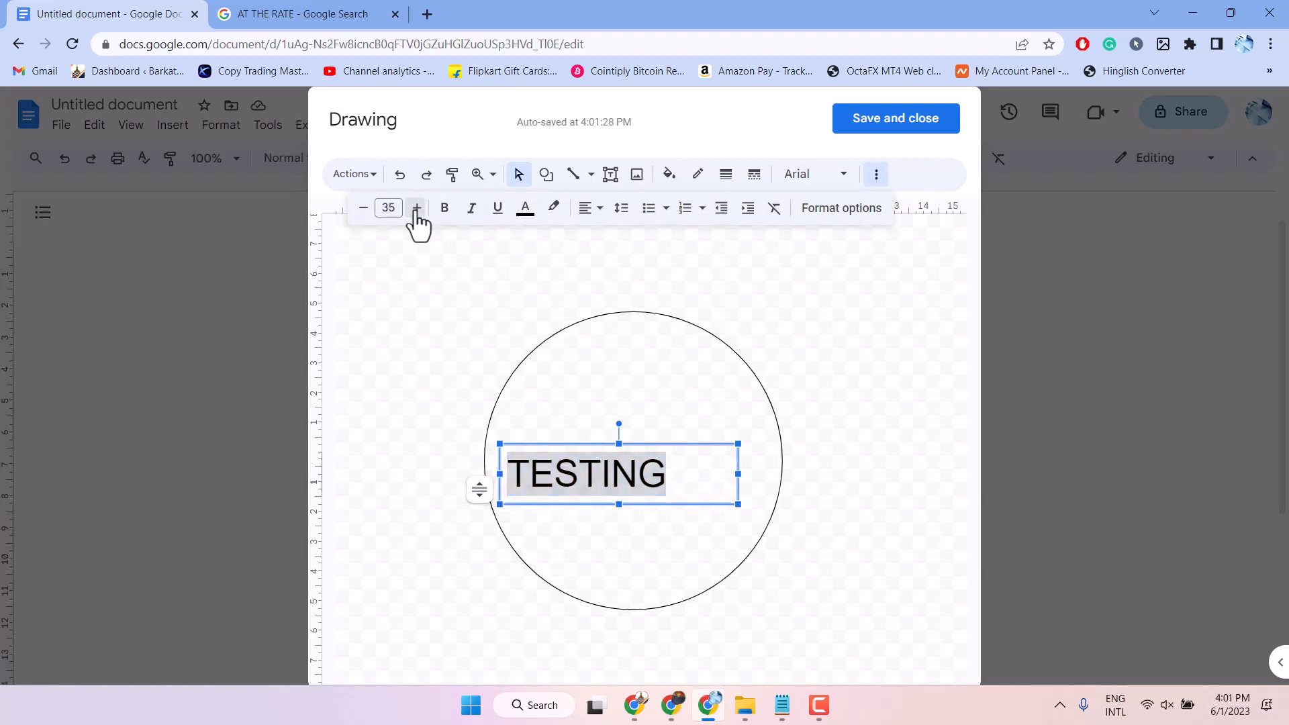
pyautogui.click(417, 208)
pyautogui.click(416, 208)
pyautogui.click(416, 209)
pyautogui.click(416, 209)
pyautogui.click(417, 208)
pyautogui.click(416, 208)
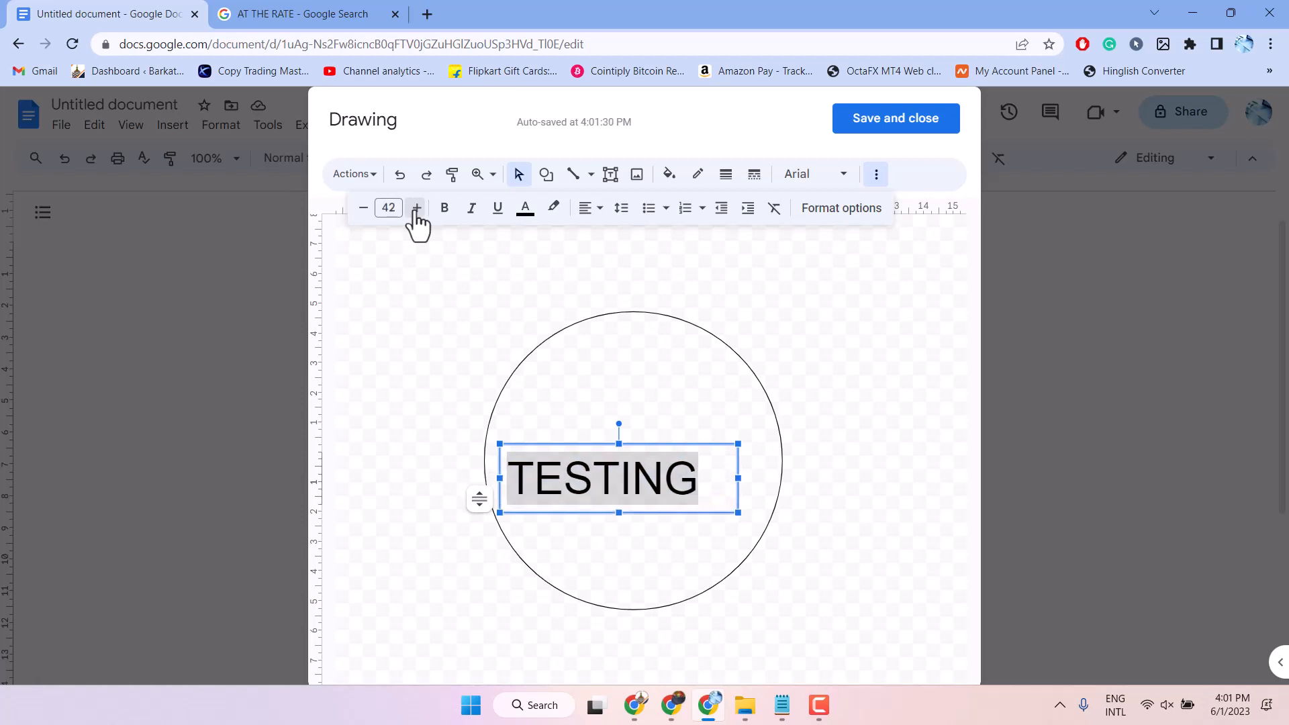
pyautogui.click(416, 208)
pyautogui.click(416, 208)
pyautogui.click(416, 209)
pyautogui.click(417, 208)
pyautogui.click(417, 208)
pyautogui.click(417, 208)
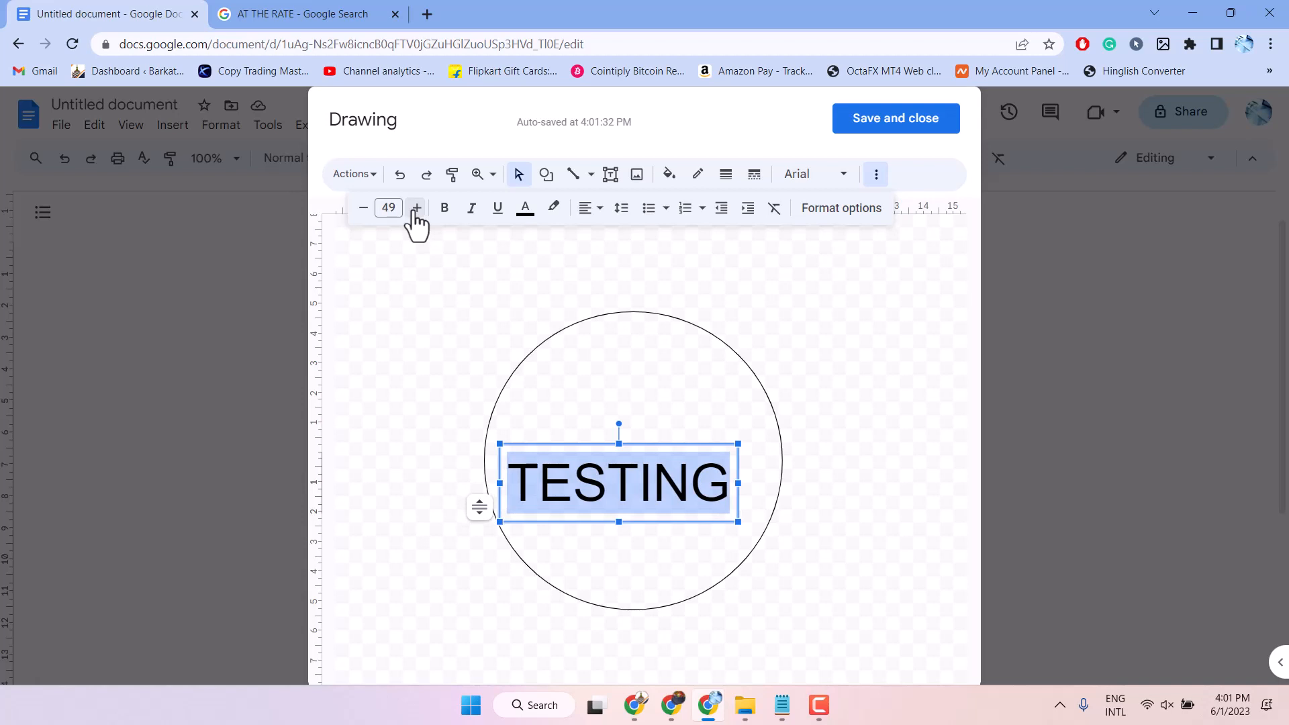
pyautogui.click(844, 385)
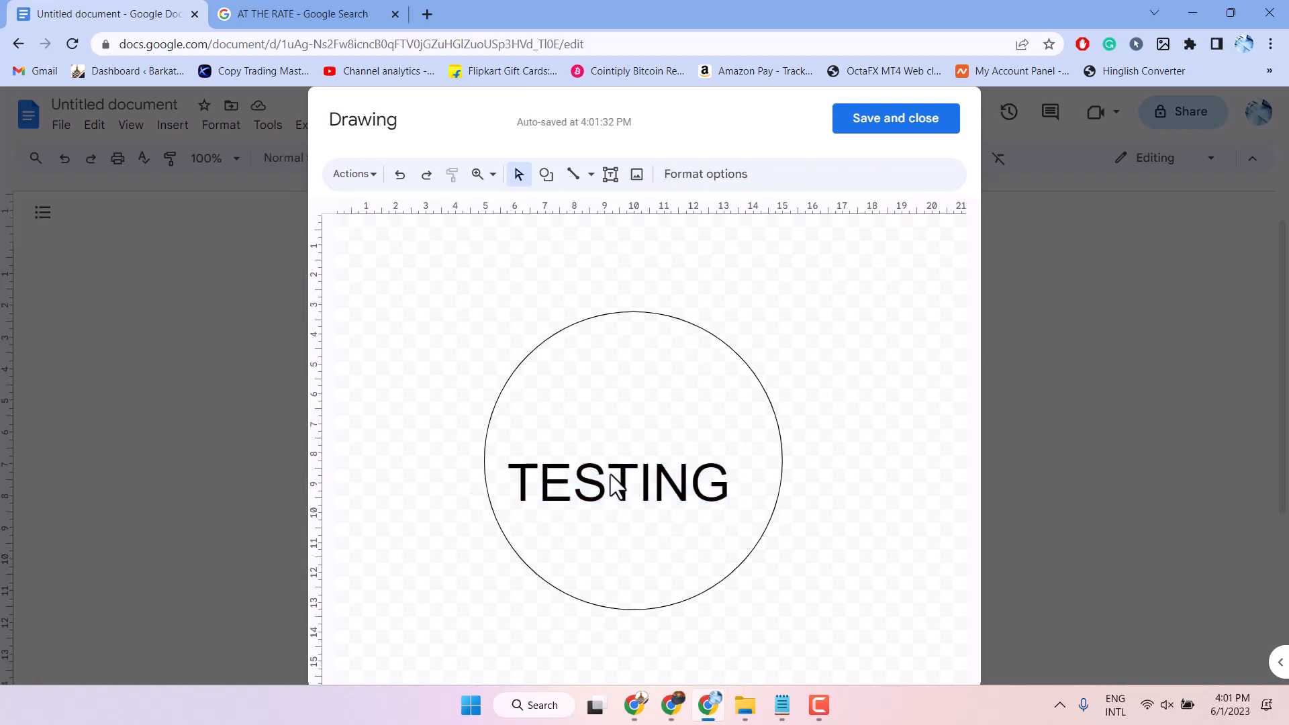
# Centre the TESTING text box within the circle and save the drawing into the document
pyautogui.click(613, 485)
pyautogui.moveTo(612, 445)
pyautogui.mouseDown()
pyautogui.moveTo(622, 403)
pyautogui.moveTo(629, 428)
pyautogui.mouseUp()
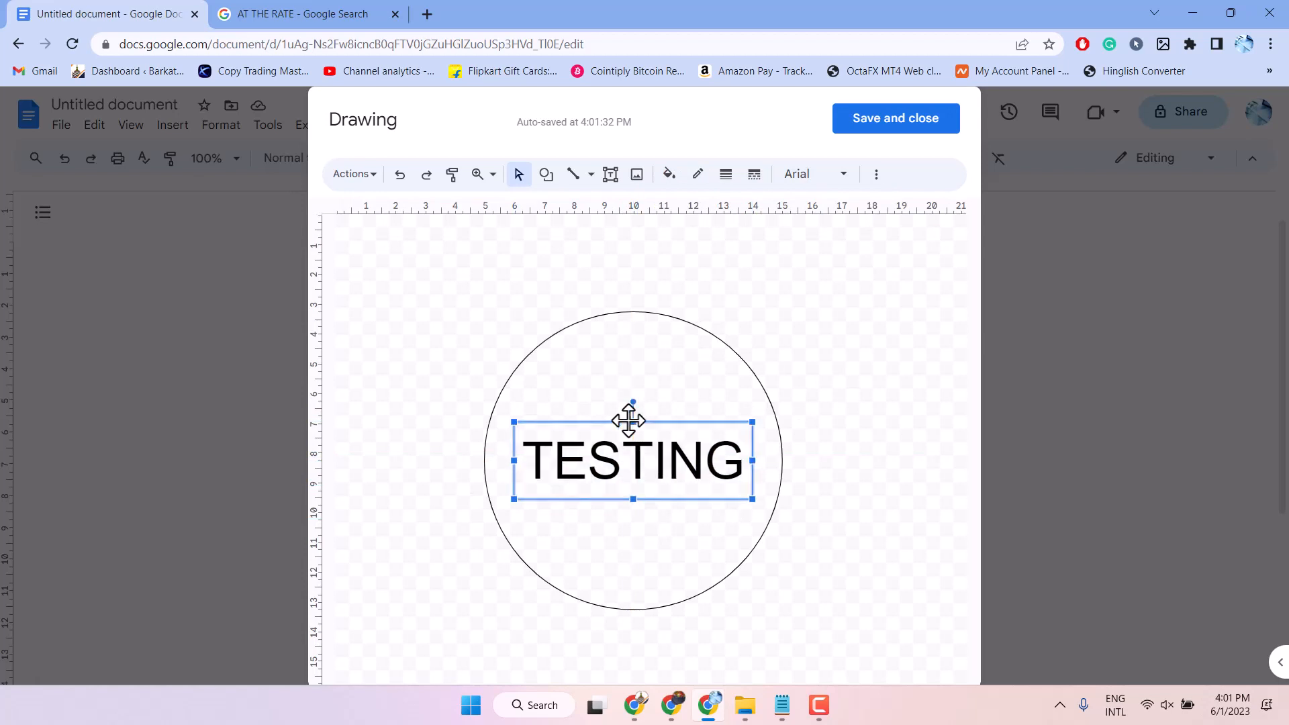
pyautogui.click(844, 437)
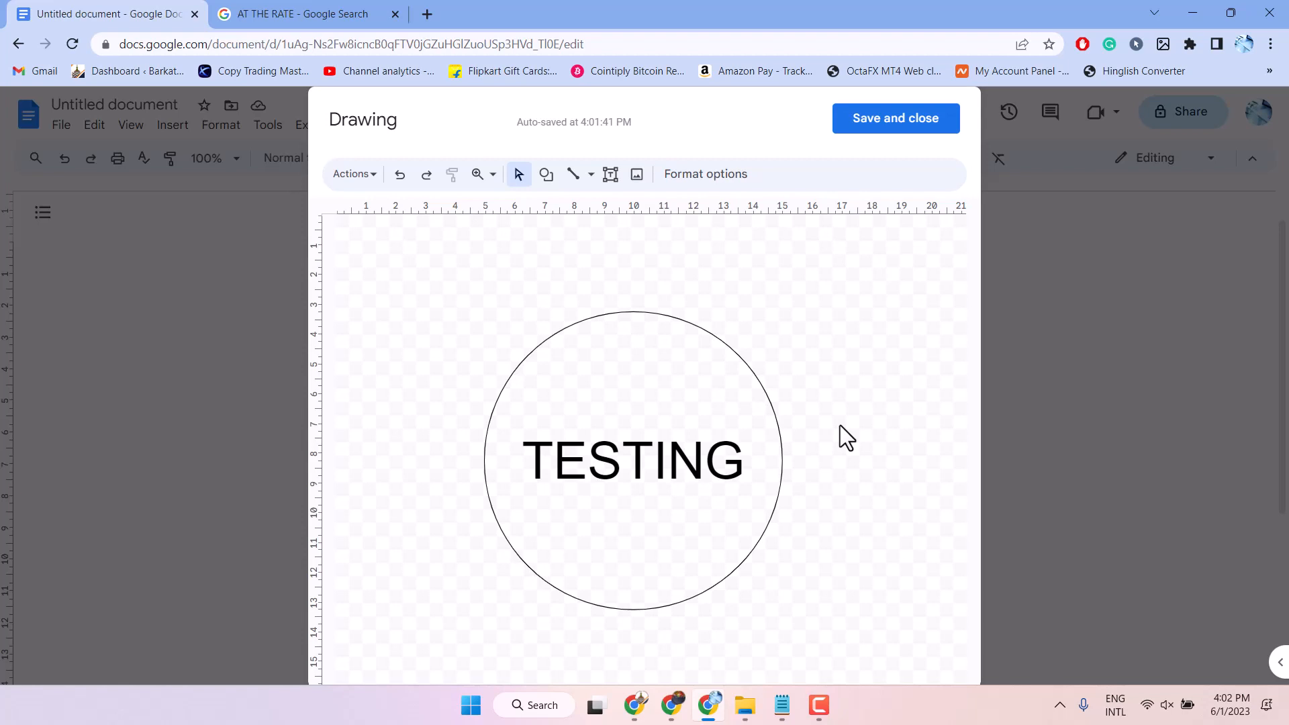
pyautogui.click(884, 121)
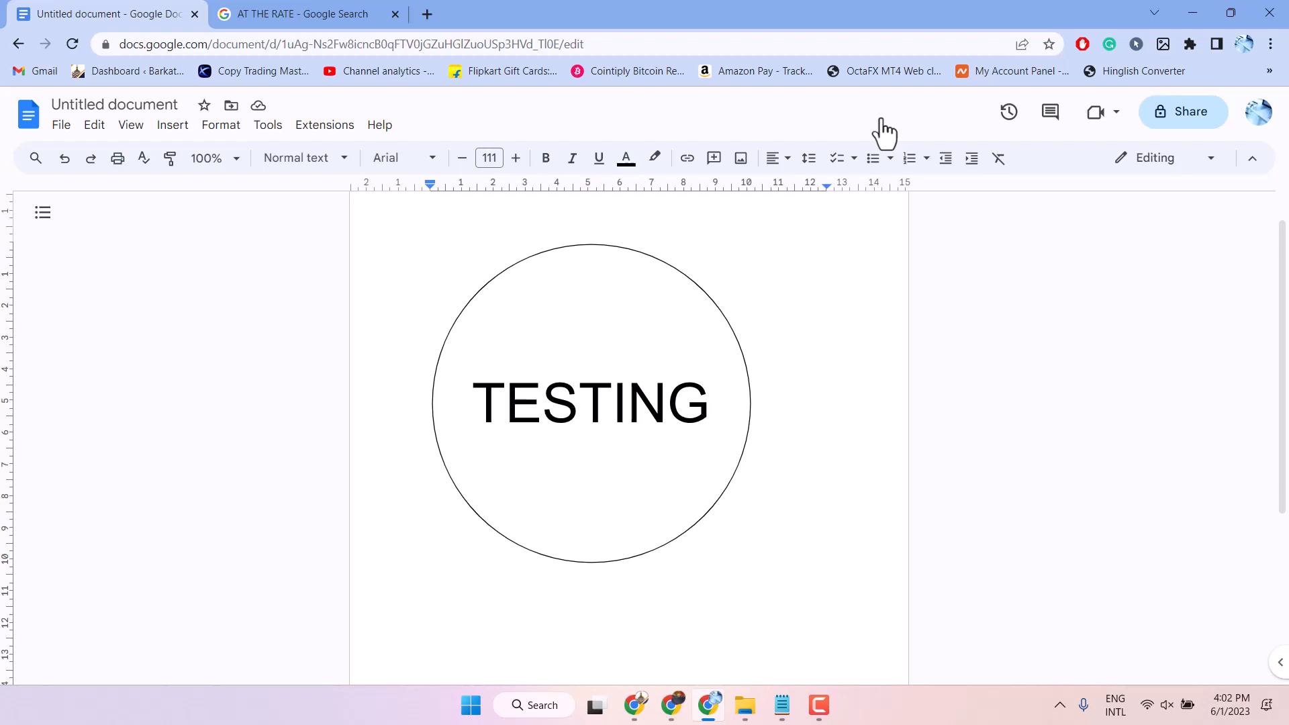
# Reopen the inserted drawing for editing and place a diagonal line inside the circle's upper part
pyautogui.doubleClick(562, 332)
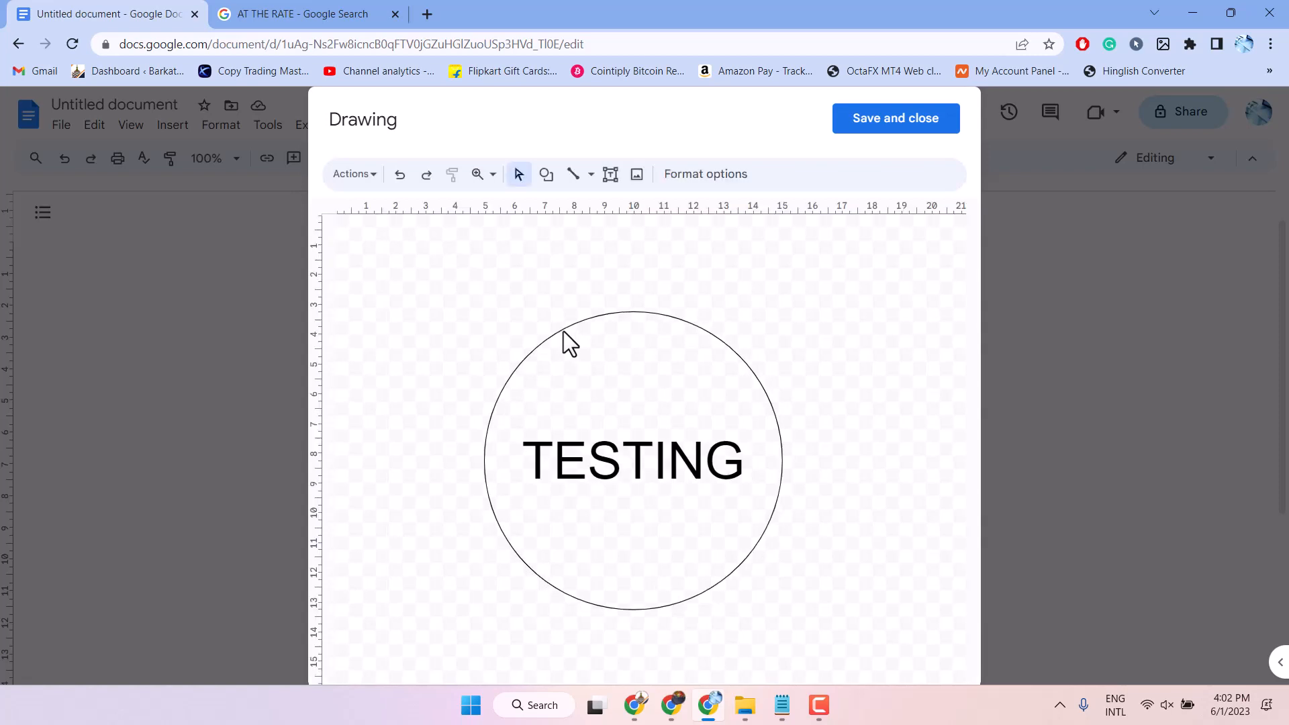
pyautogui.click(665, 334)
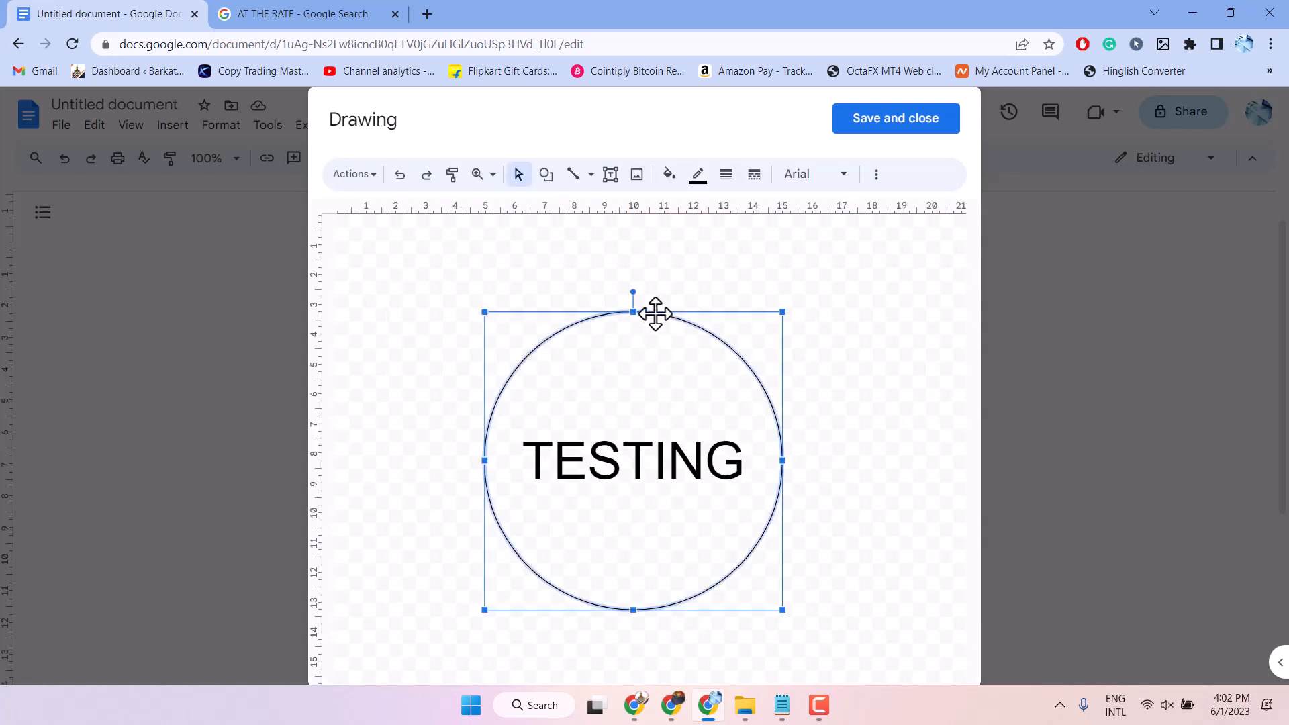
pyautogui.click(575, 175)
pyautogui.click(591, 176)
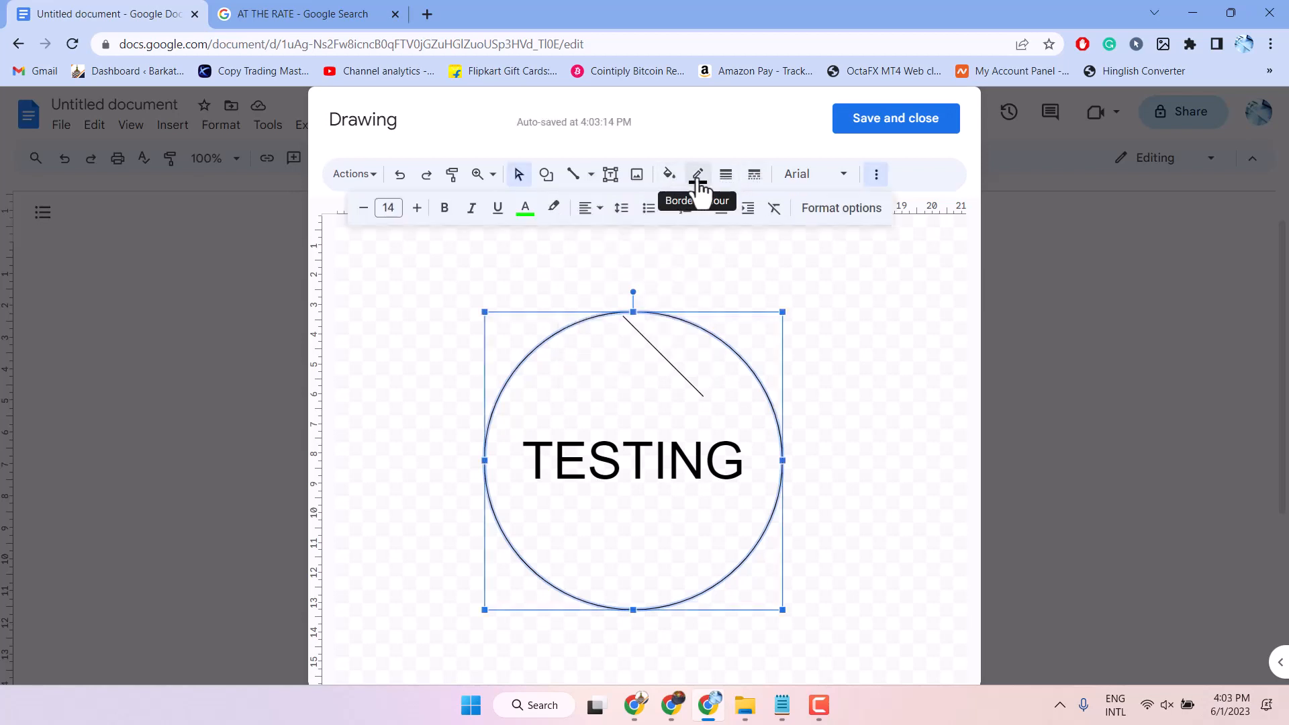
# Try green and then the darkest magenta as the circle's border colour
pyautogui.click(699, 190)
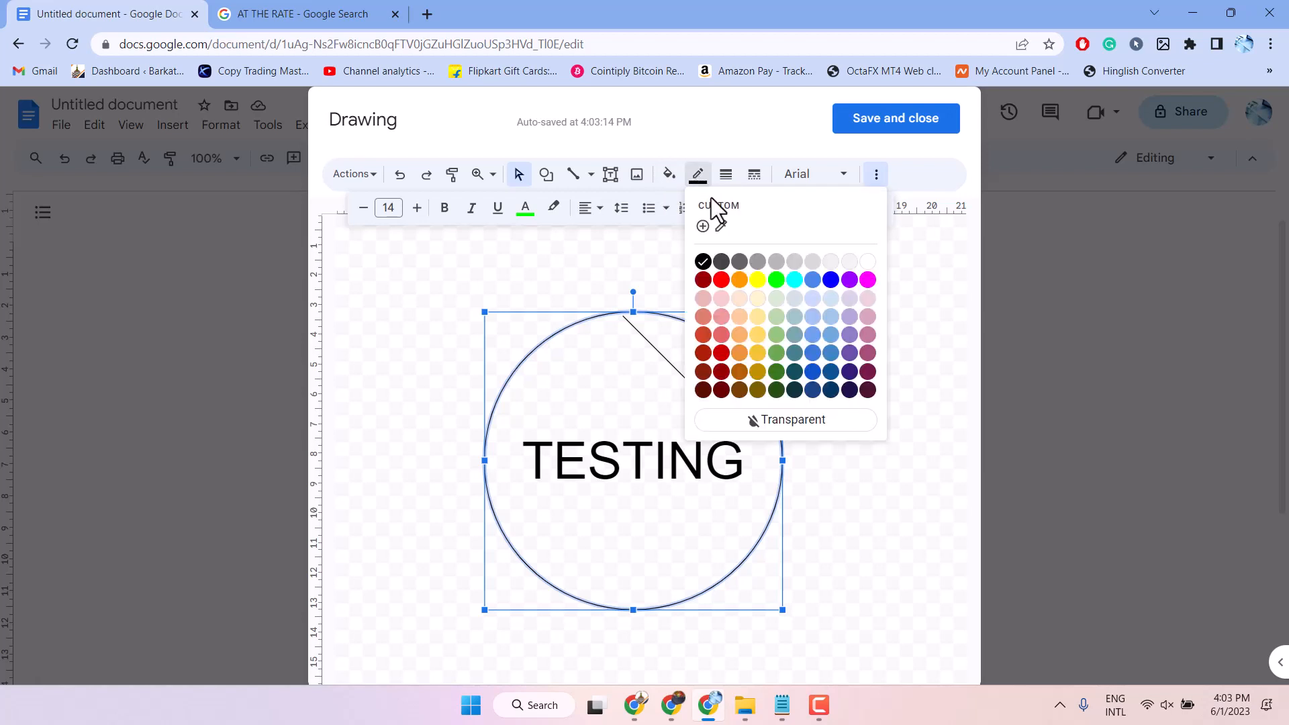
pyautogui.click(777, 281)
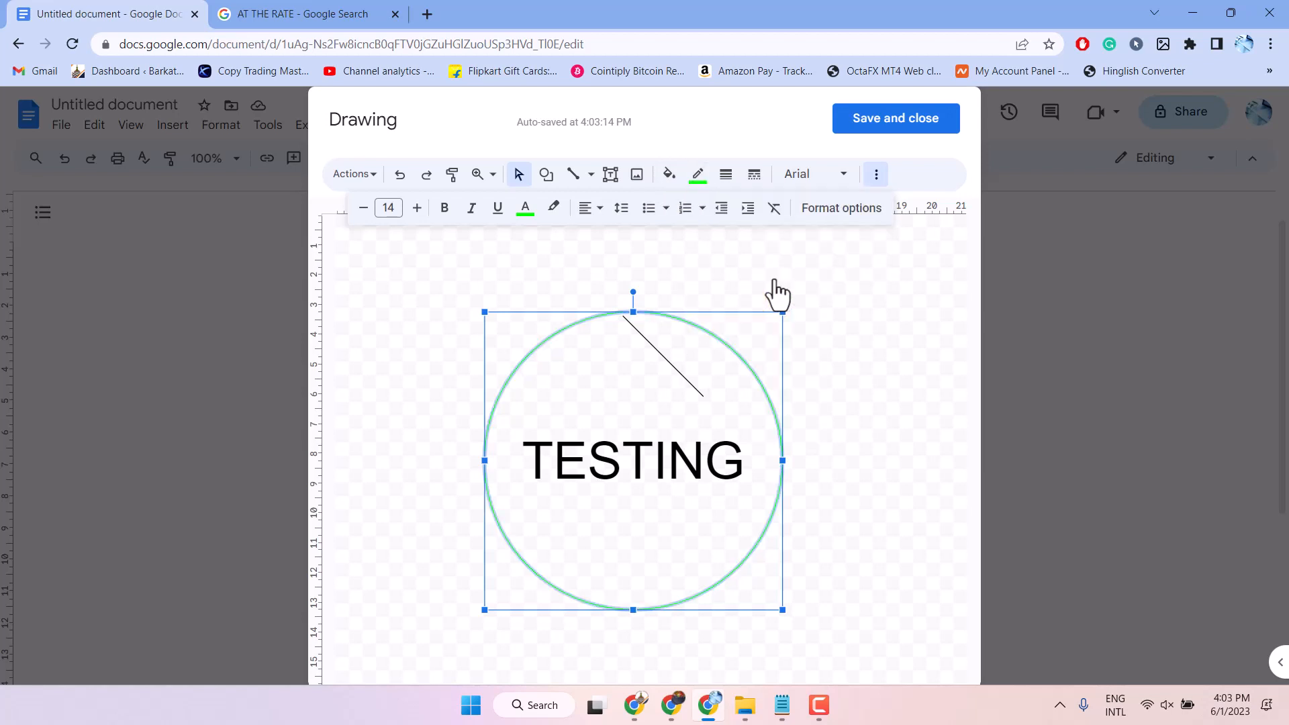
pyautogui.click(698, 176)
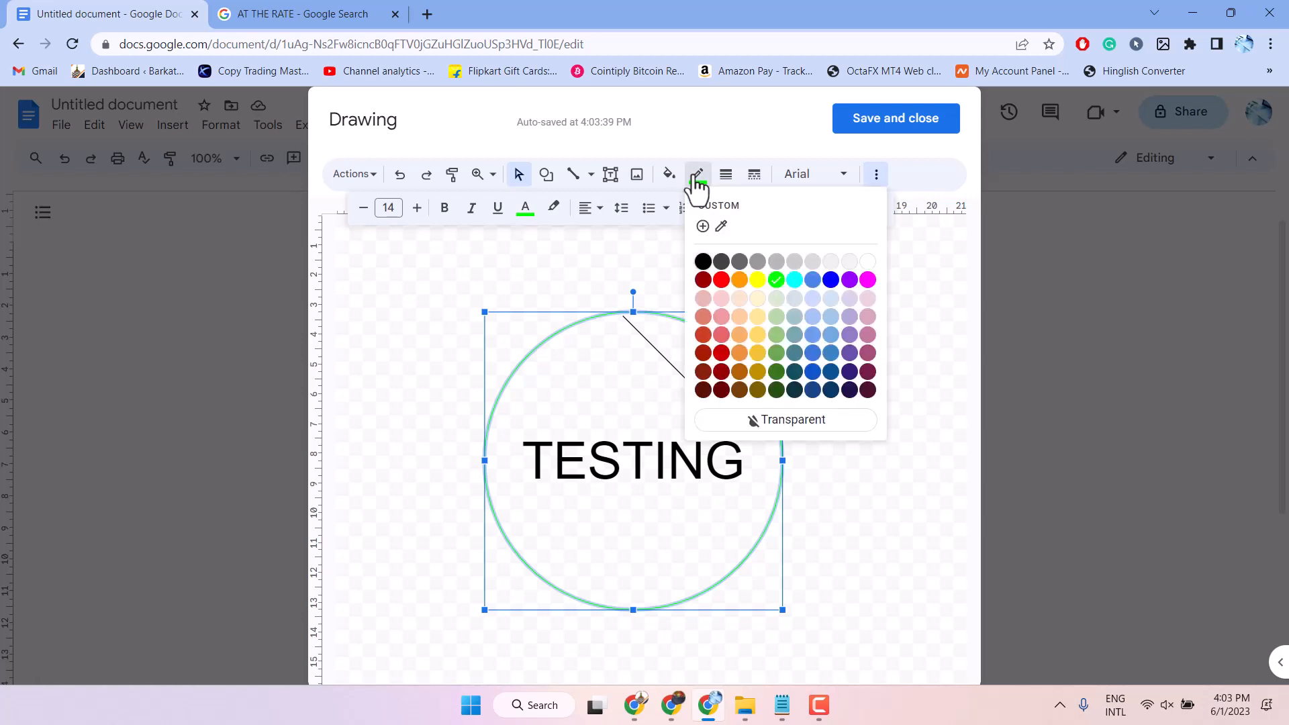
pyautogui.click(867, 390)
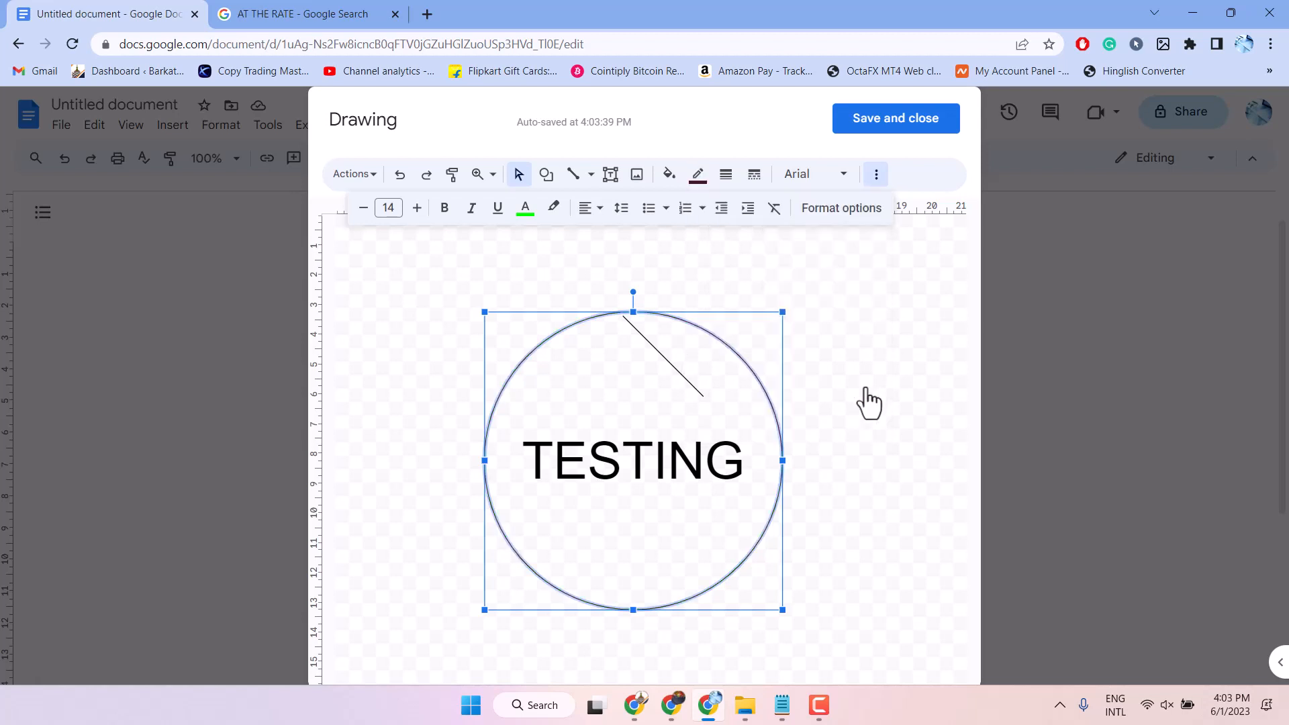
# Set the circle's border colour to red and its border weight to 4px
pyautogui.click(697, 180)
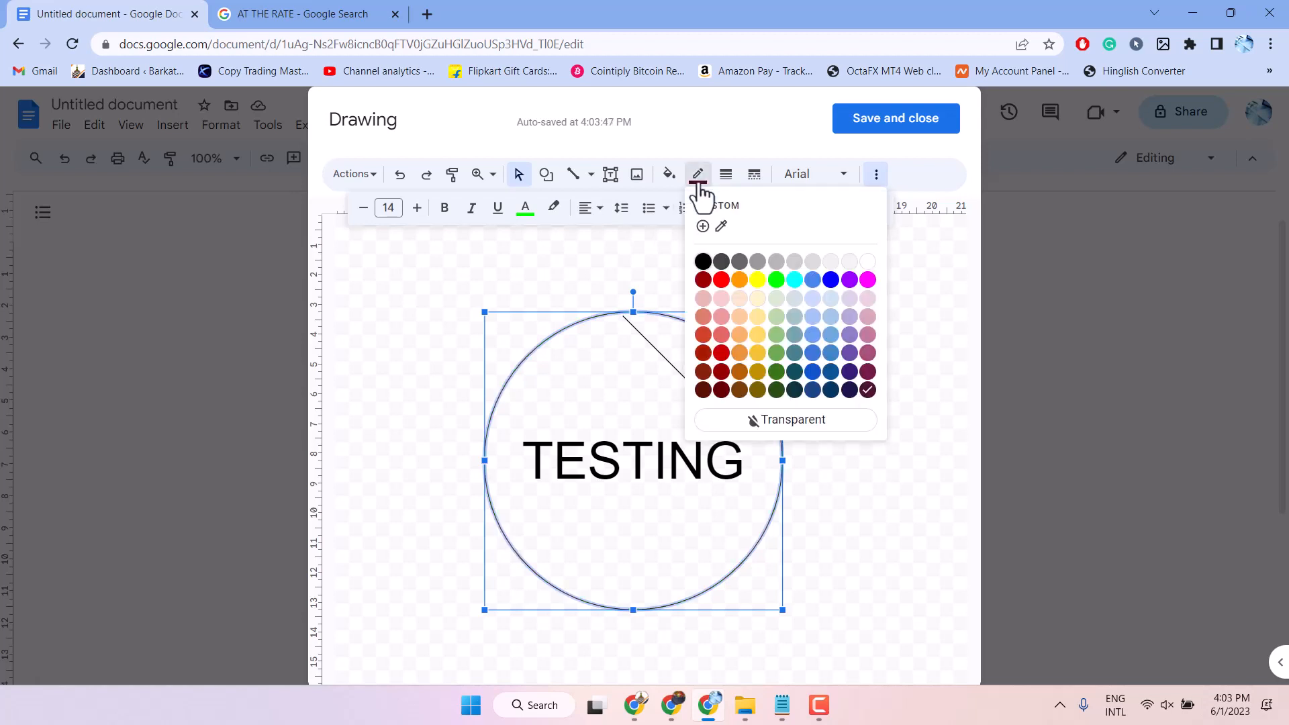
pyautogui.click(722, 281)
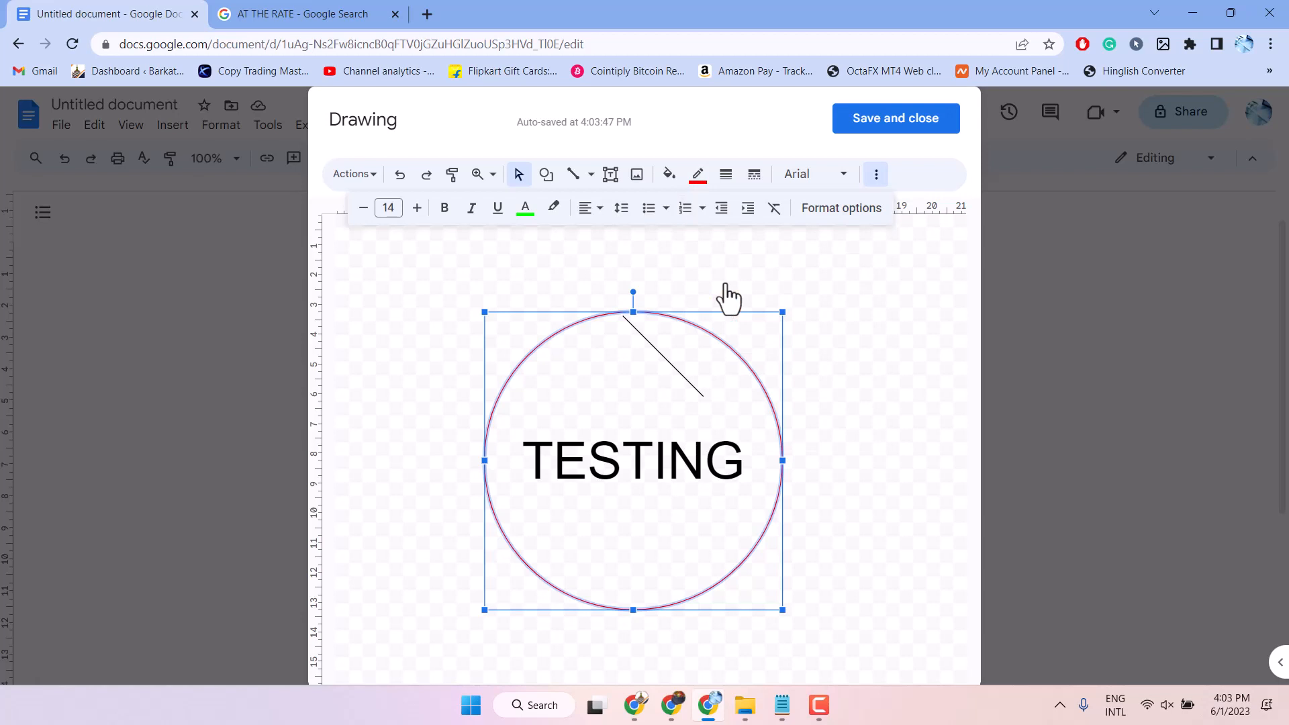
pyautogui.click(727, 176)
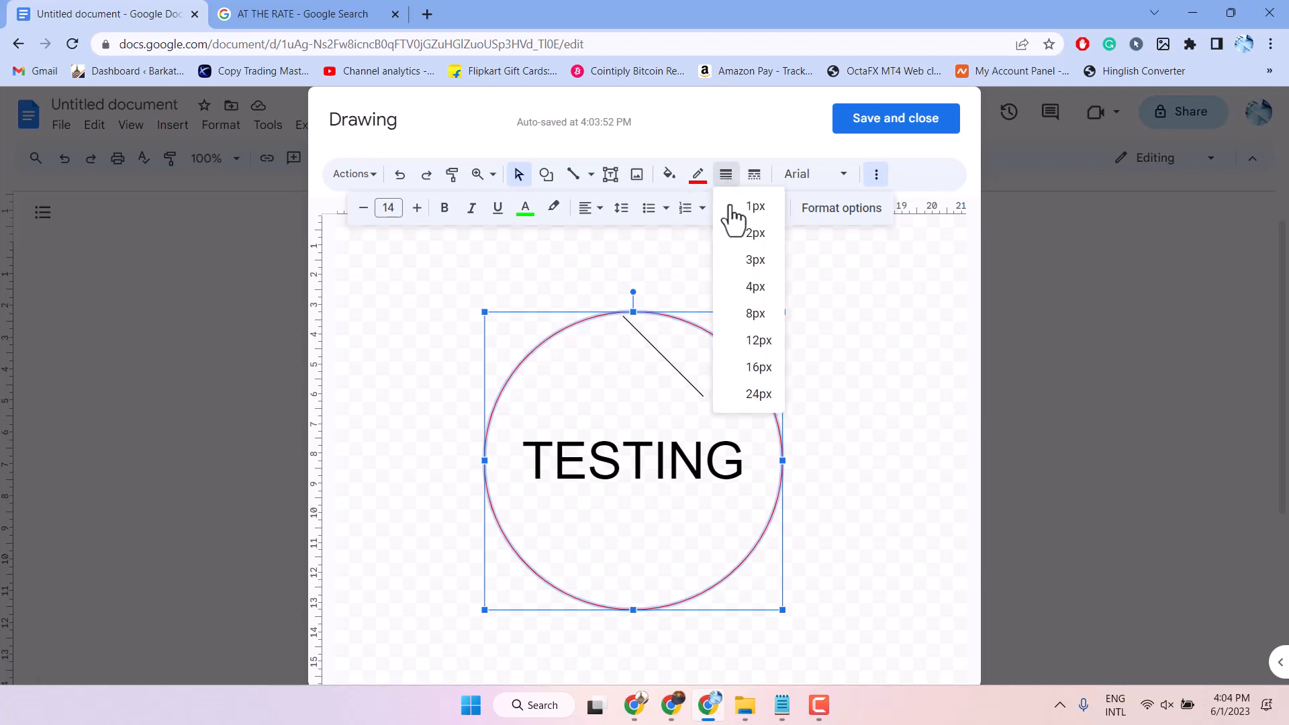
pyautogui.click(756, 296)
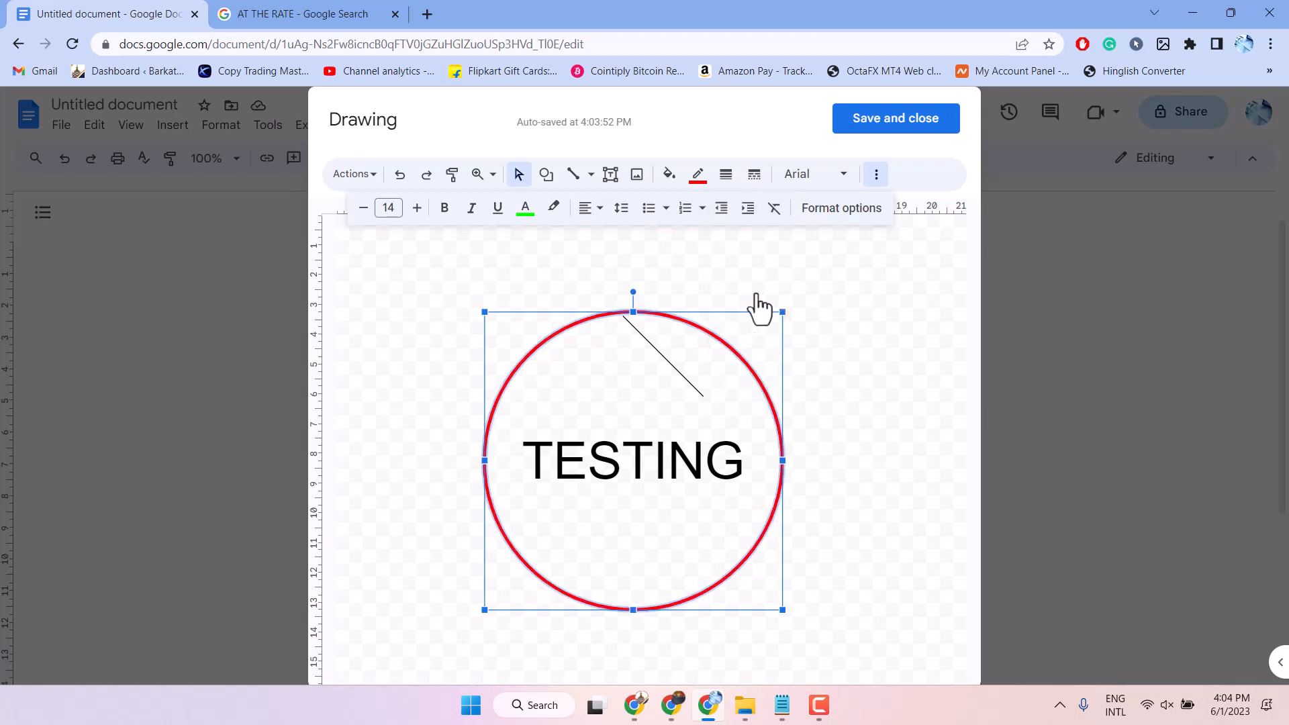
# Save the edited drawing back into the document and deselect it
pyautogui.click(880, 128)
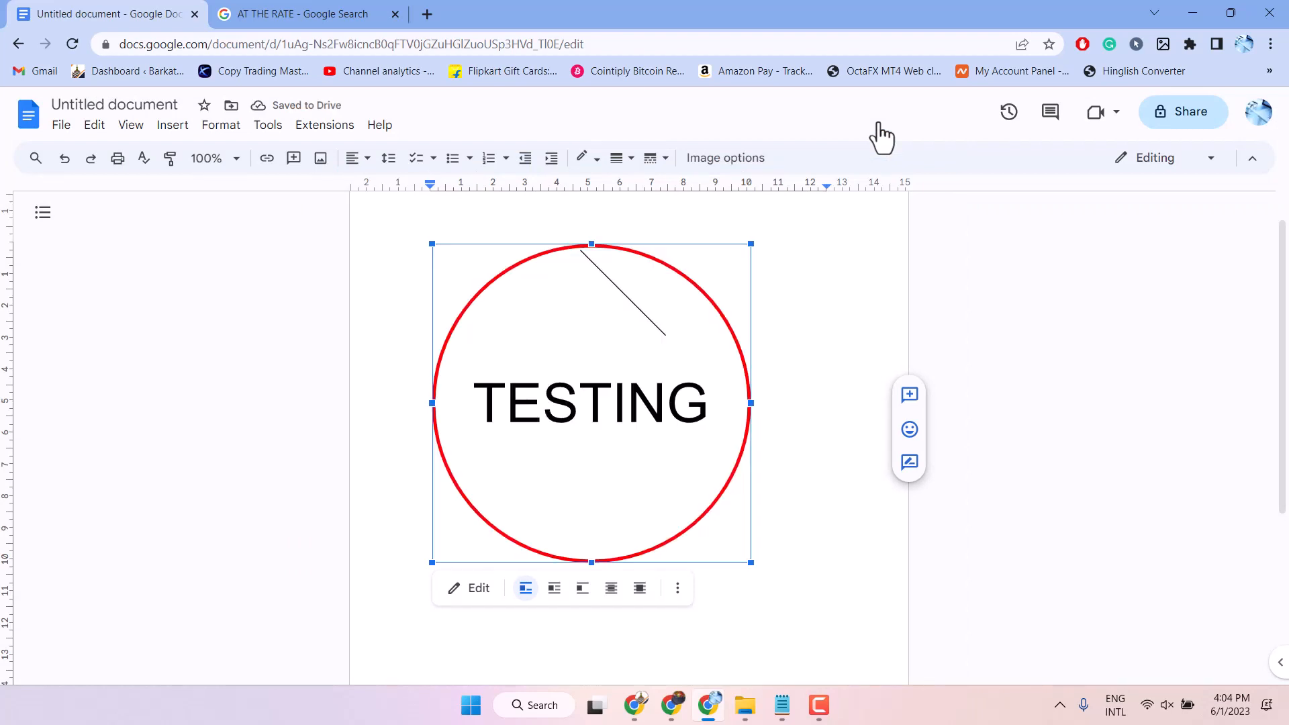
pyautogui.click(866, 284)
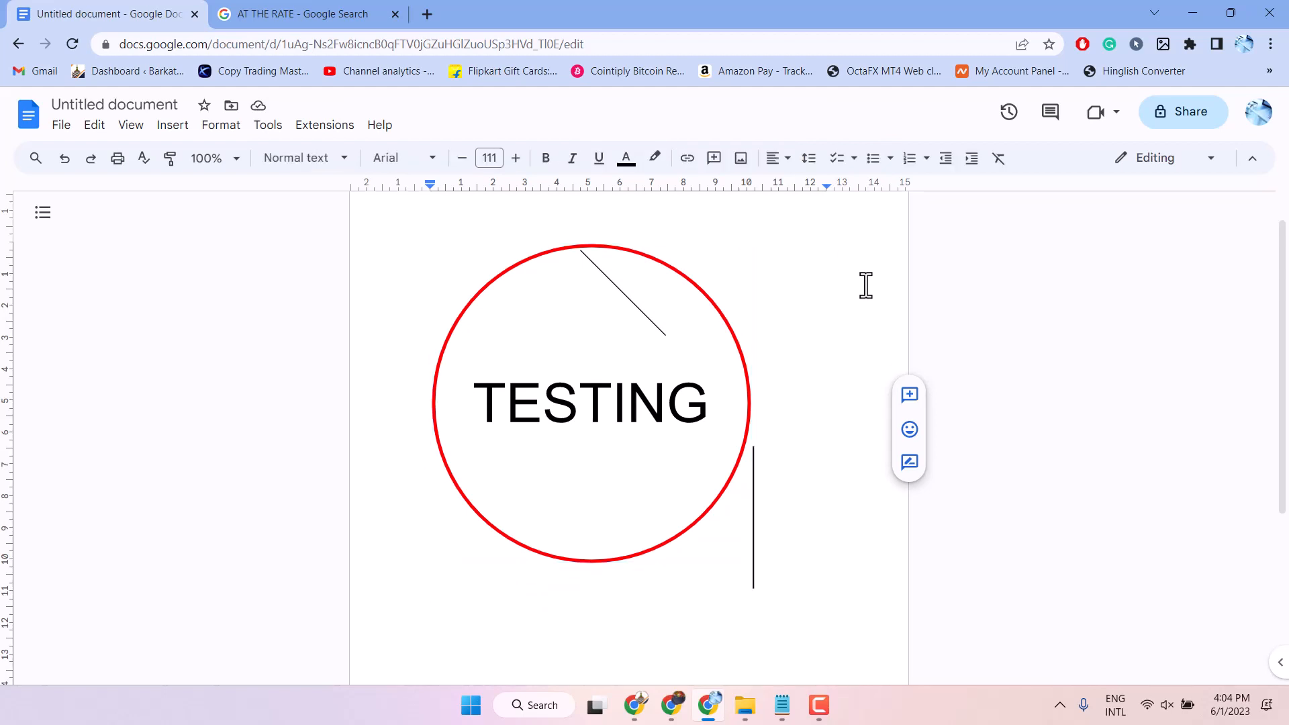
pyautogui.click(819, 707)
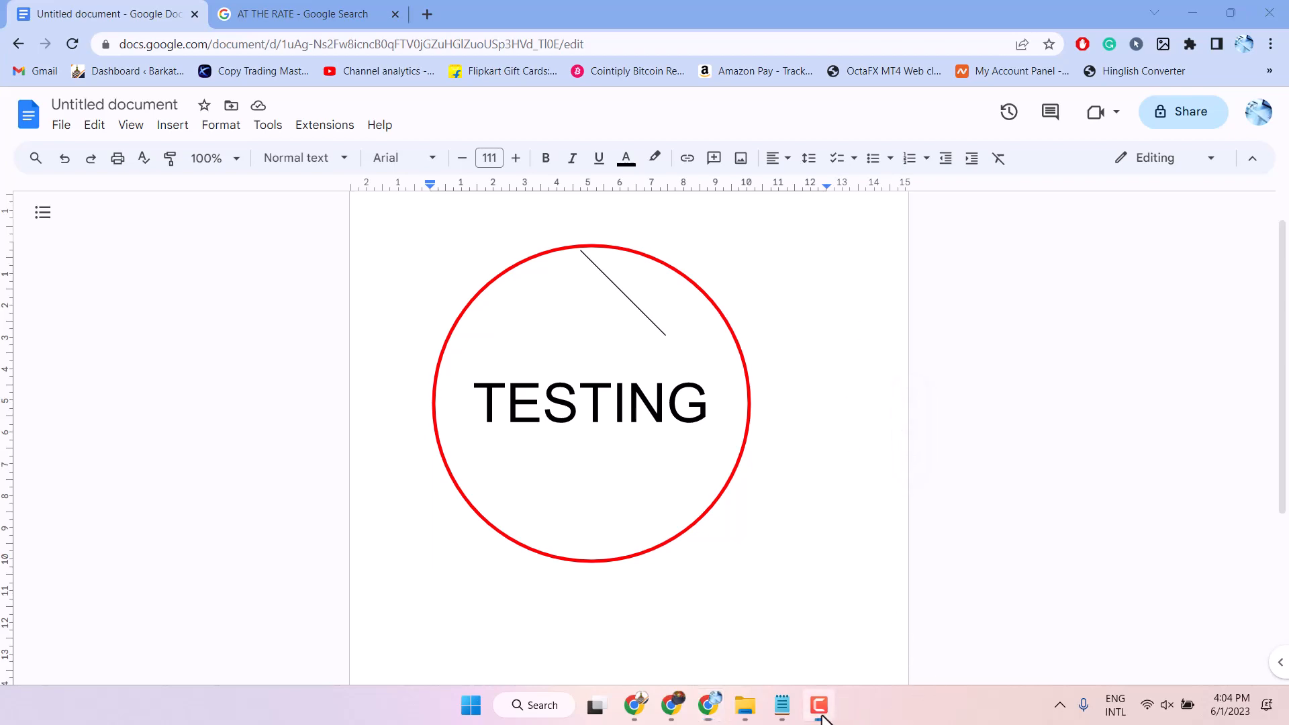